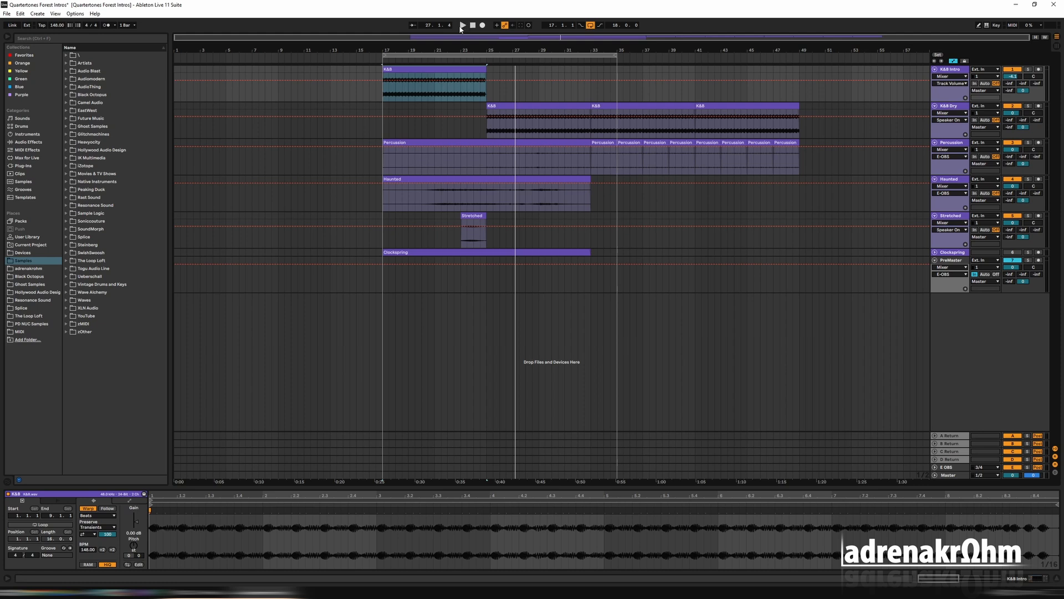
Step: Select the looped intro section, show the track's device chain and play the section back
{"action": "left_click", "coordinate": [448, 54]}
{"action": "key", "text": "shift+Tab"}
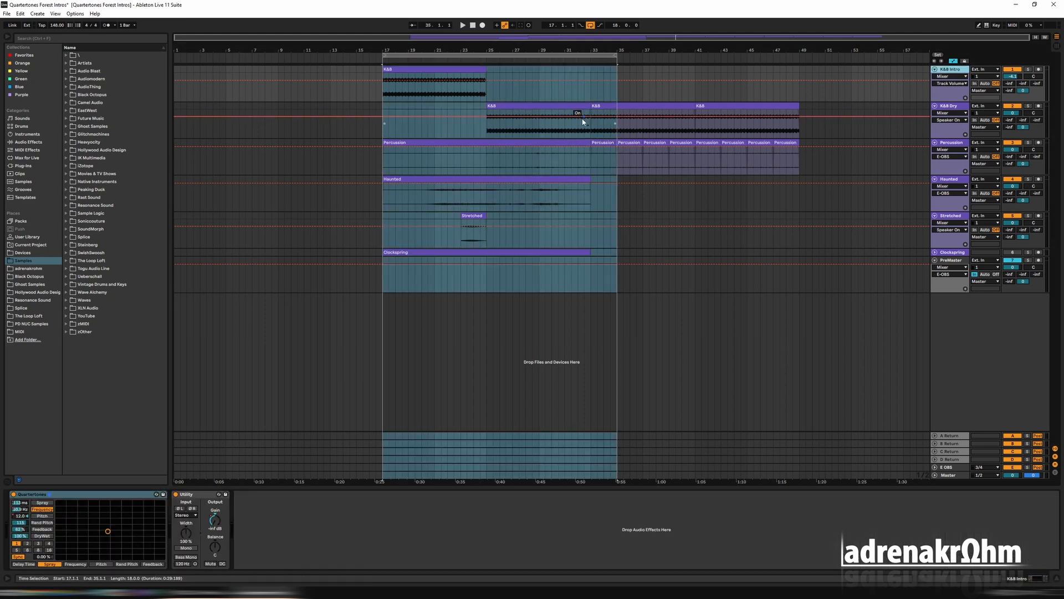
{"action": "key", "text": "space"}
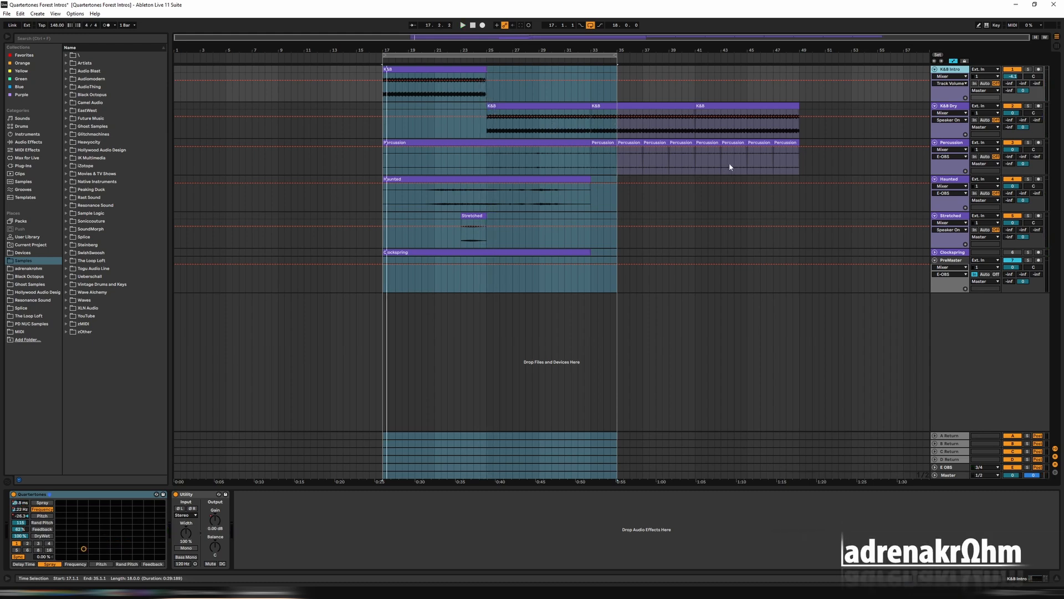
Step: Duplicate the K&B Intro track and rename the original track K&B Grain
{"action": "right_click", "coordinate": [1013, 72]}
{"action": "left_click", "coordinate": [964, 91]}
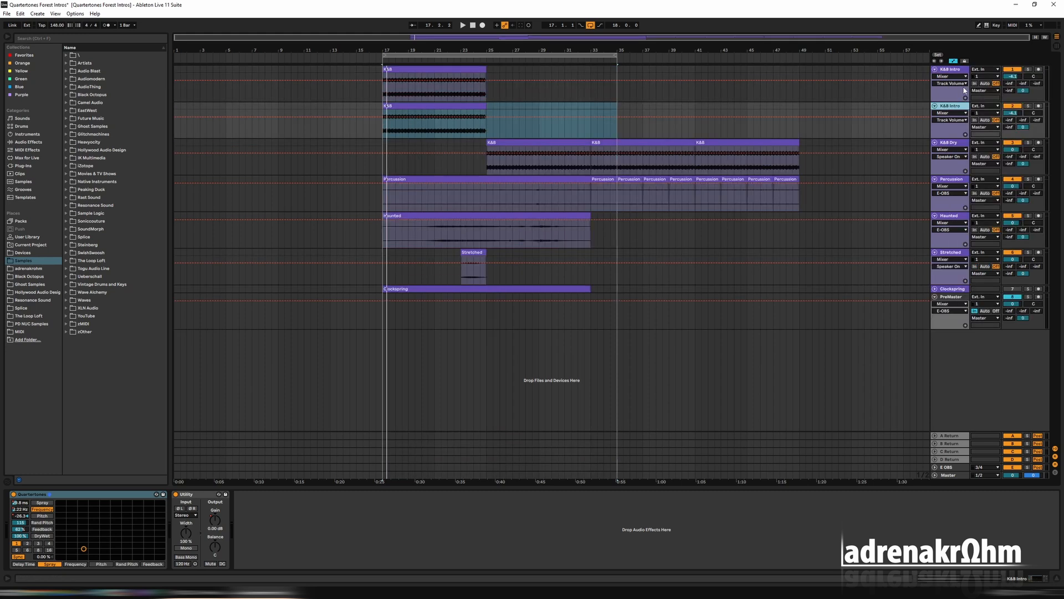
{"action": "right_click", "coordinate": [965, 90]}
{"action": "left_click", "coordinate": [977, 113]}
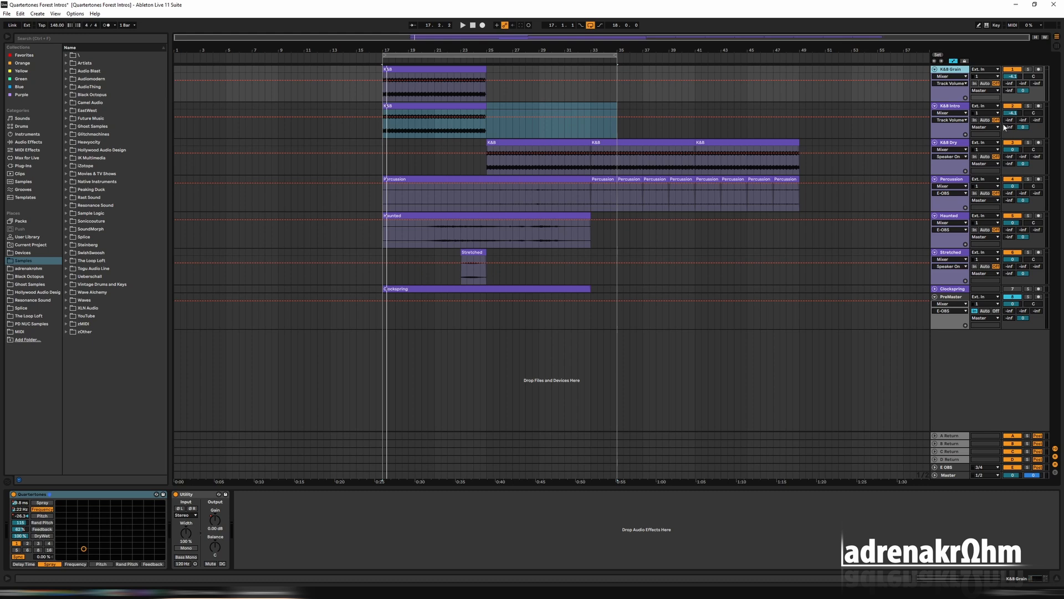
Step: Deactivate the K&B Grain track and rename its duplicate K&B Stretch
{"action": "left_click", "coordinate": [1014, 70]}
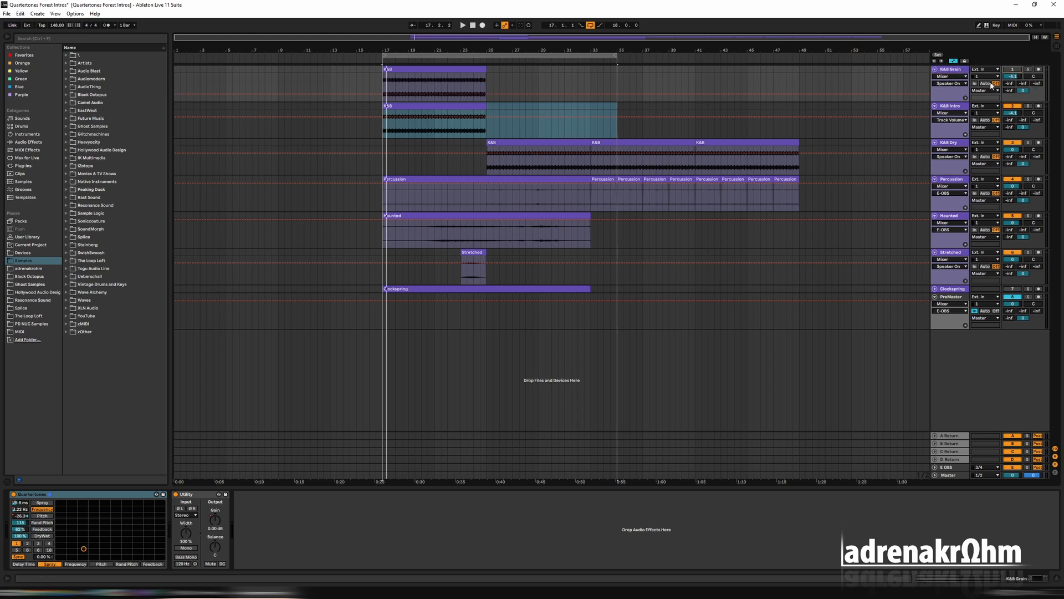
{"action": "right_click", "coordinate": [951, 104]}
{"action": "left_click", "coordinate": [979, 150]}
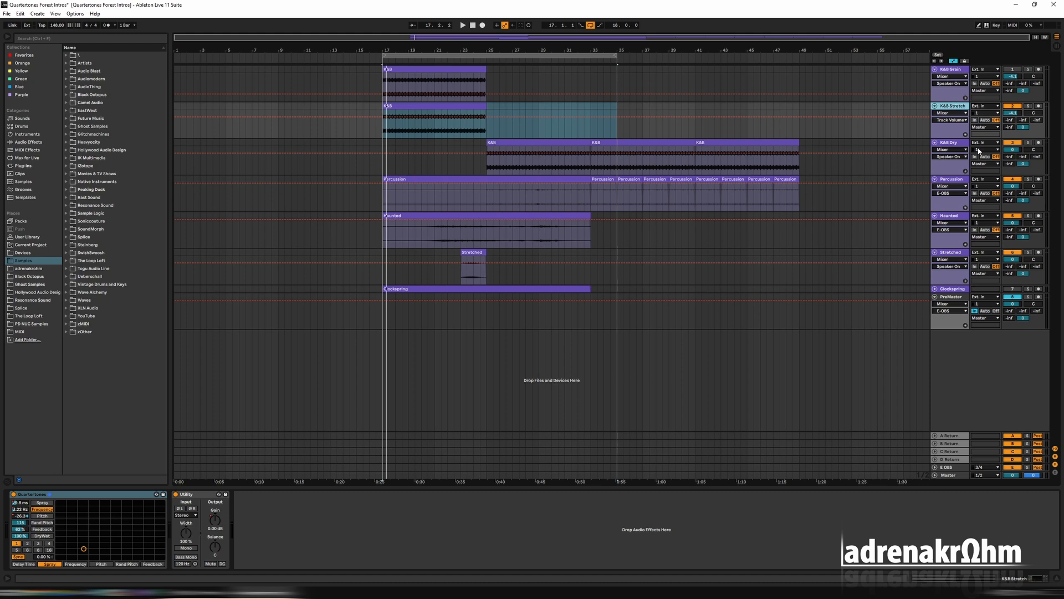
Step: Shorten the loop to 8 bars starting at bar 17 and solo the K&B Stretch track
{"action": "left_click_drag", "start_coordinate": [617, 63], "coordinate": [487, 63]}
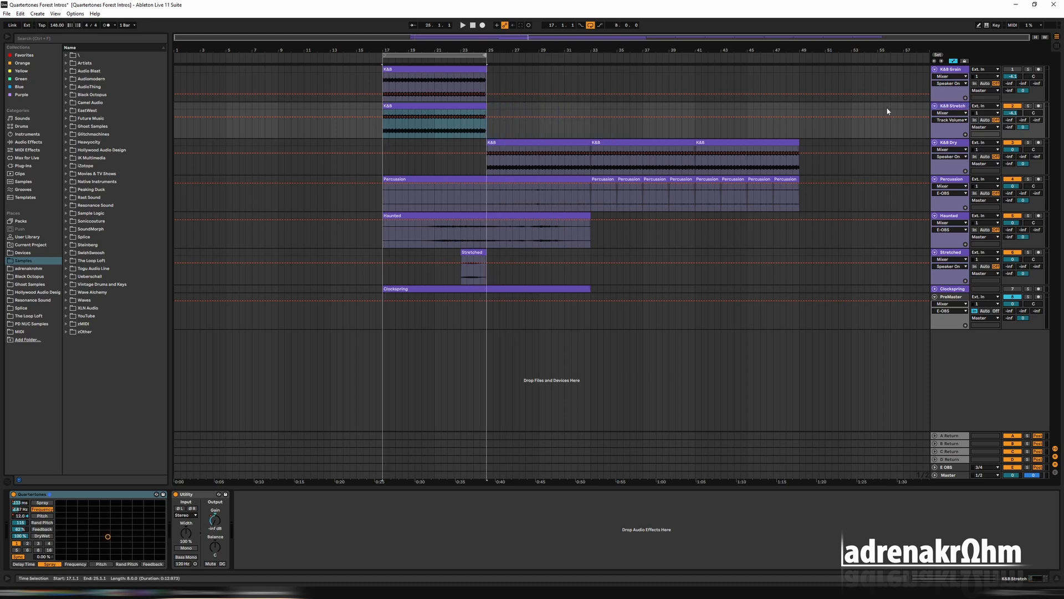
{"action": "left_click", "coordinate": [468, 55]}
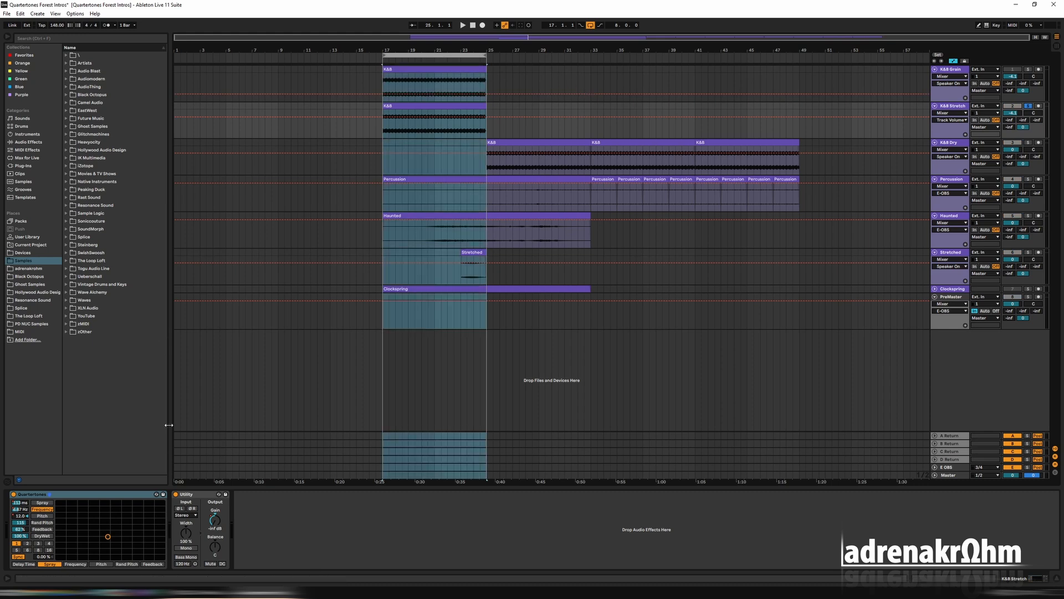
Step: Delete the Quartertones rack and the Utility device from the K&B Stretch track and play the dry loop
{"action": "left_click", "coordinate": [111, 493]}
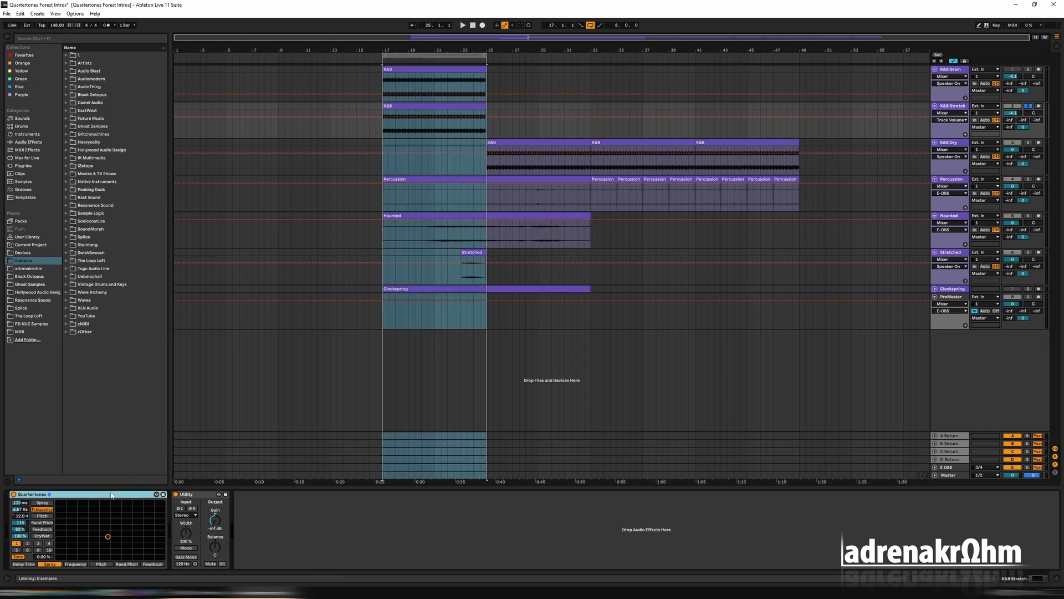
{"action": "key", "text": "Delete"}
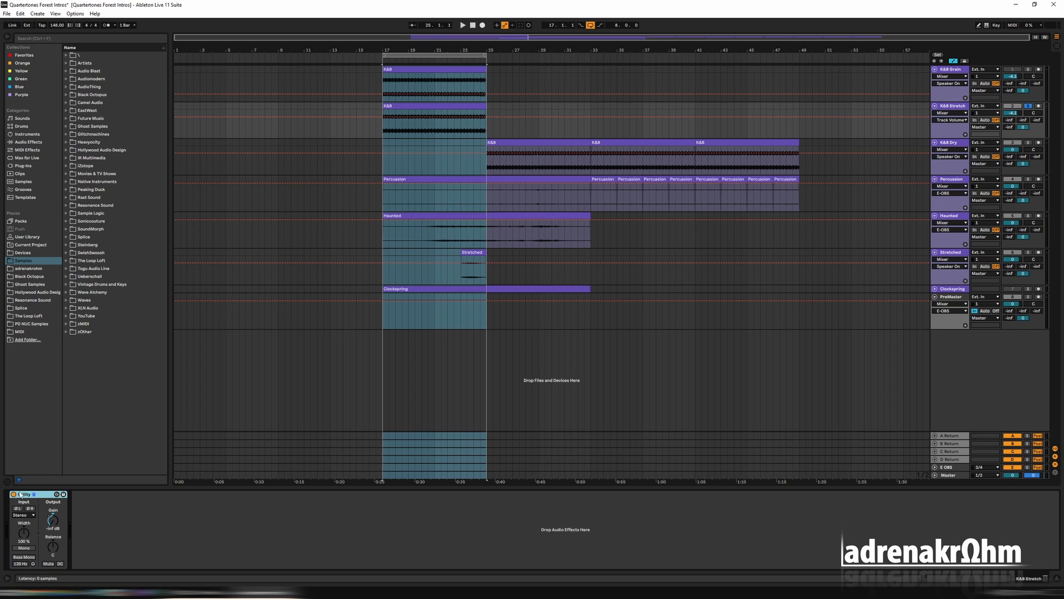
{"action": "key", "text": "Delete"}
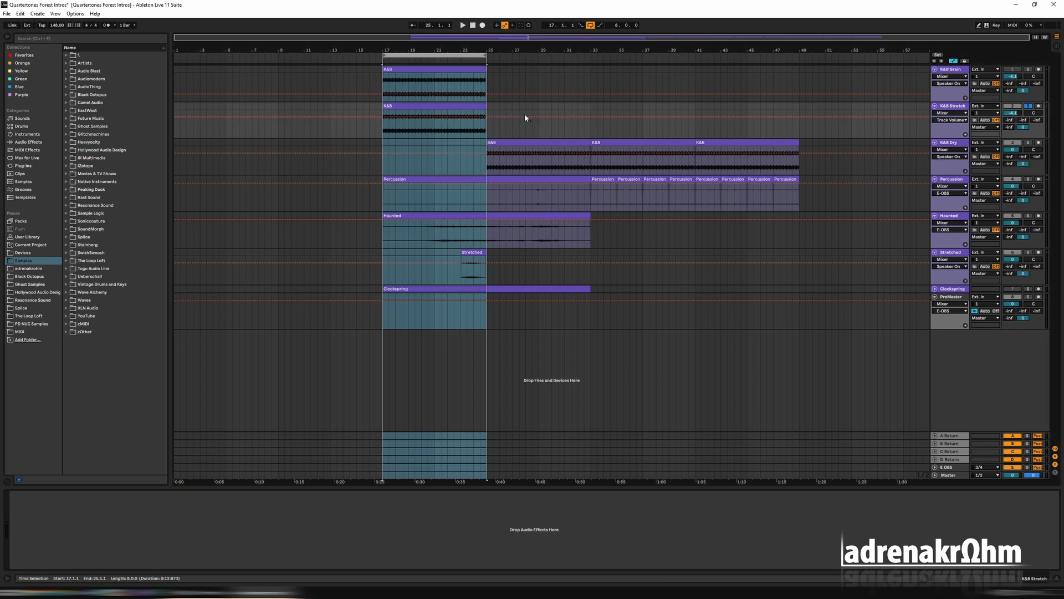
{"action": "key", "text": "space"}
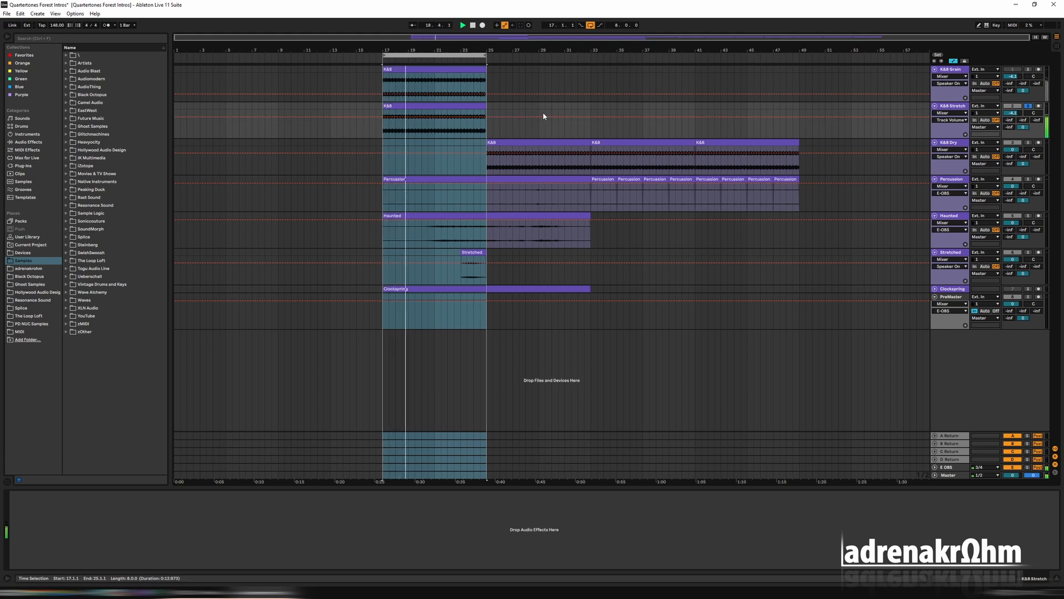
Step: Open the K&B Stretch clip's sample and examine the audio beyond the clip's end
{"action": "left_click", "coordinate": [448, 107]}
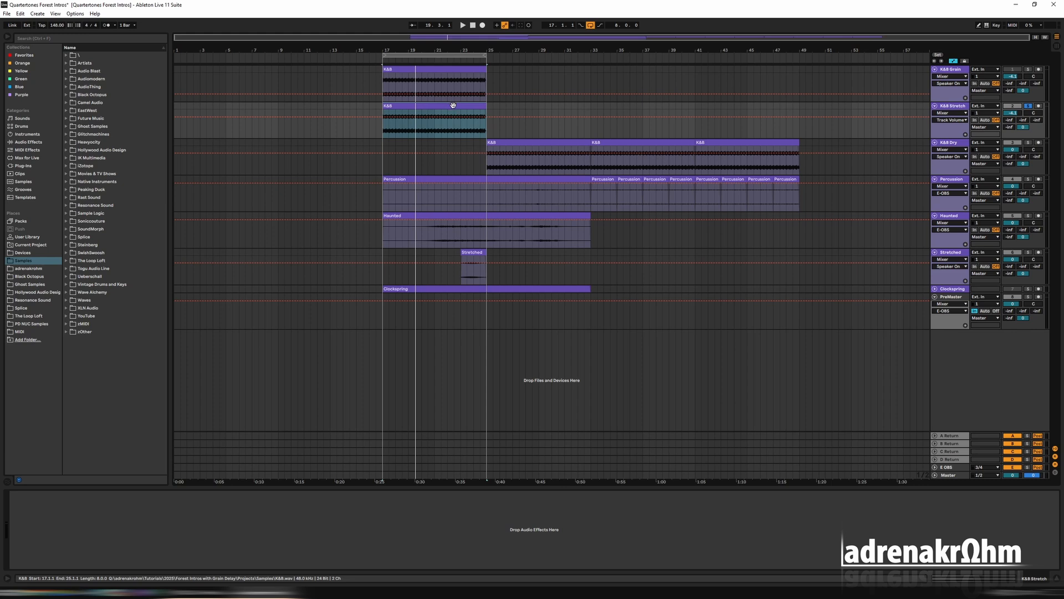
{"action": "double_click", "coordinate": [455, 106]}
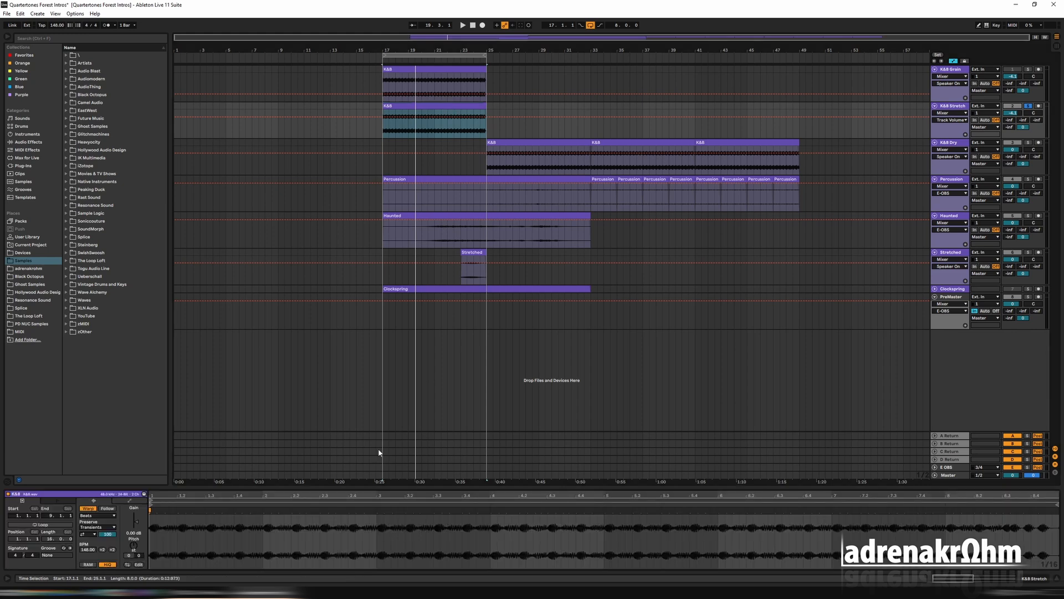
{"action": "left_click_drag", "start_coordinate": [961, 578], "coordinate": [961, 551]}
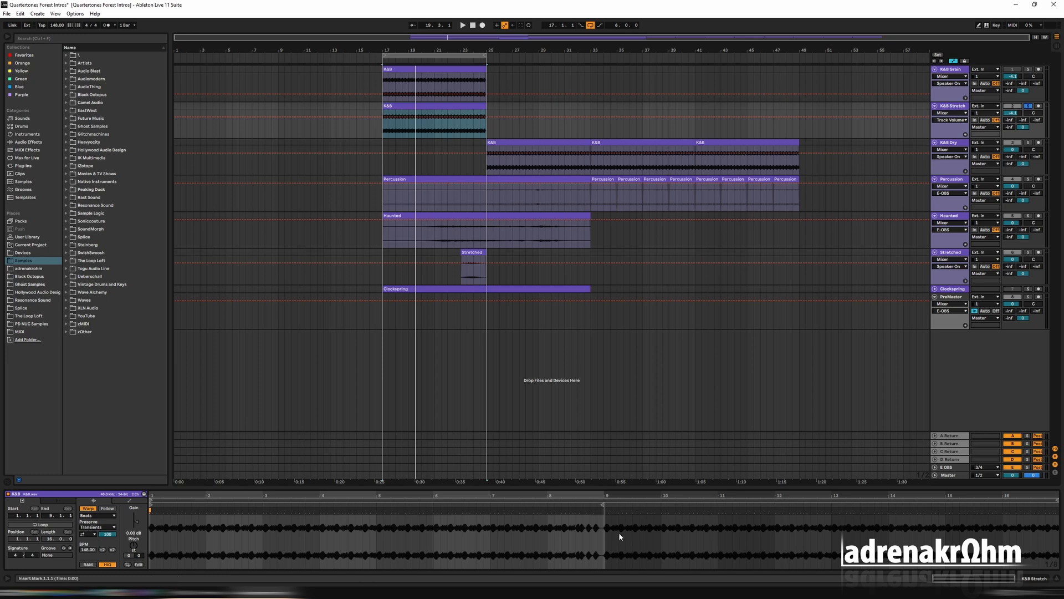
Step: Shorten the K&B Stretch clip to one bar and duplicate it seven times up to bar 25
{"action": "left_click", "coordinate": [442, 113]}
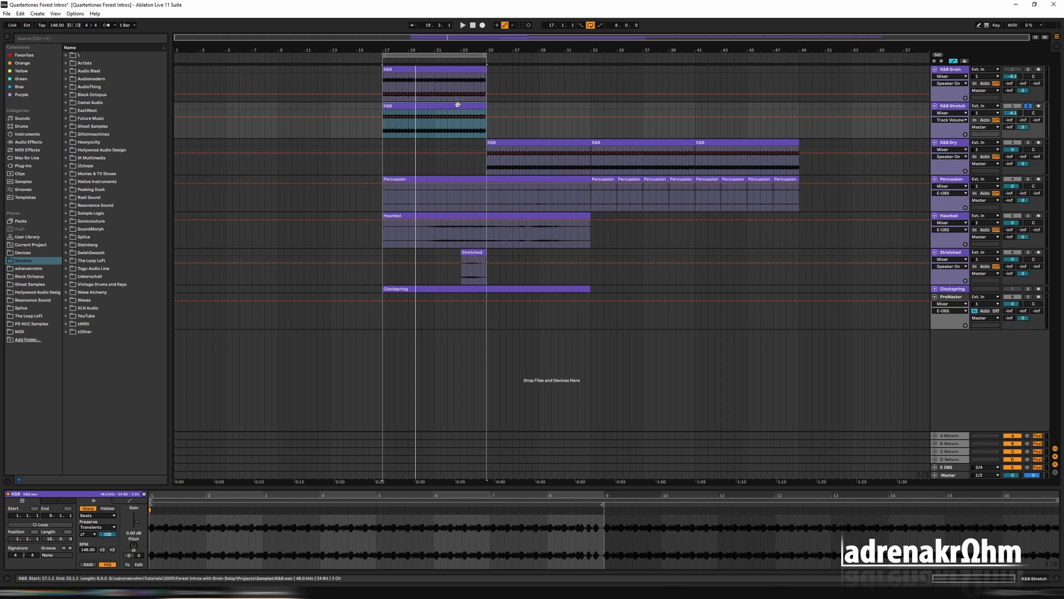
{"action": "left_click_drag", "start_coordinate": [483, 107], "coordinate": [394, 108]}
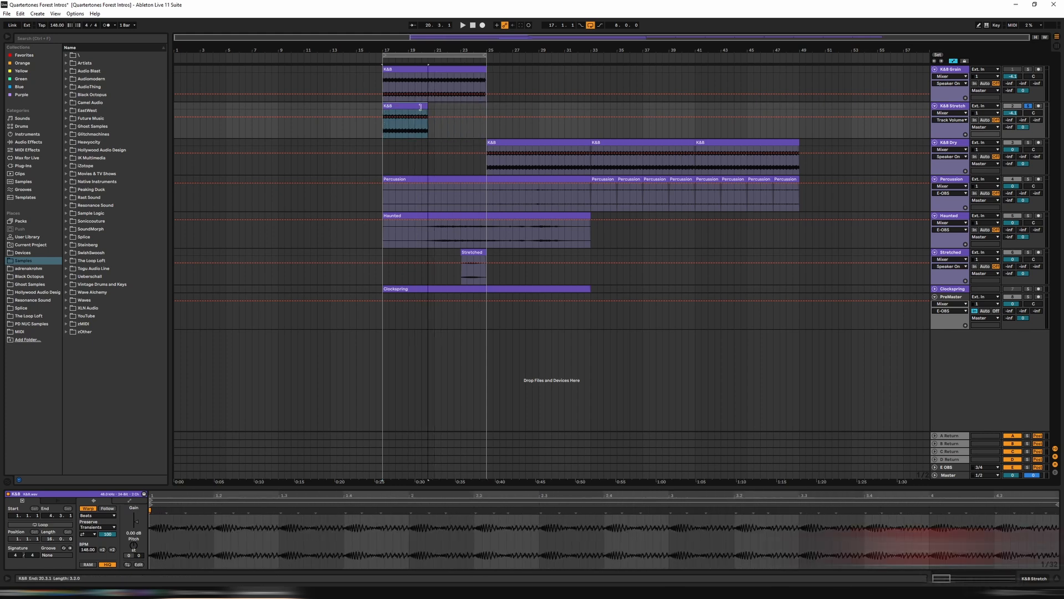
{"action": "key", "text": "ctrl+d"}
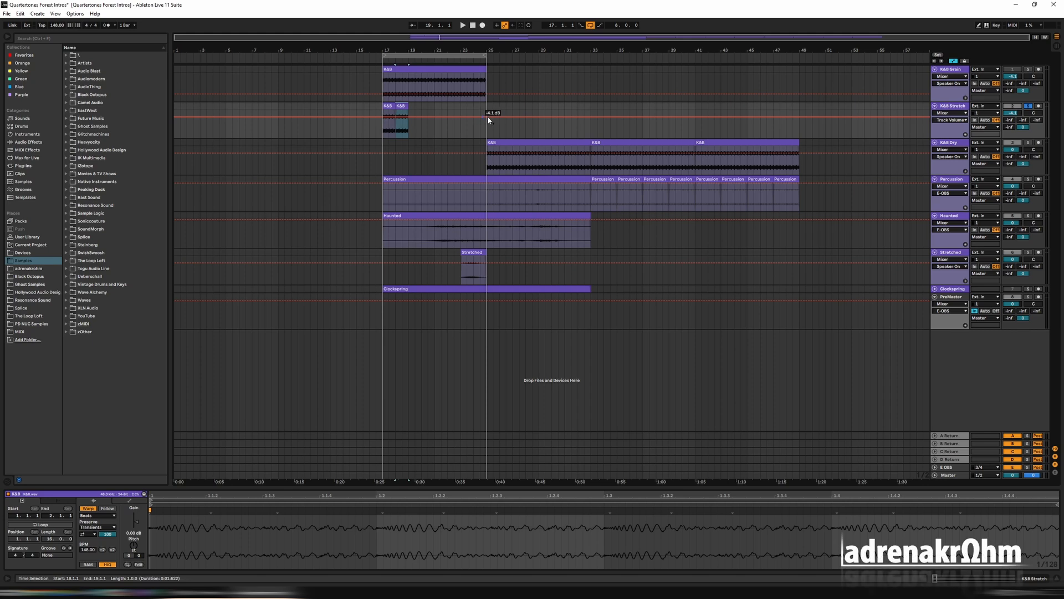
{"action": "key", "text": "ctrl+d"}
{"action": "key", "text": "ctrl+d"}
{"action": "key", "text": "ctrl+d"}
{"action": "key", "text": "ctrl+d"}
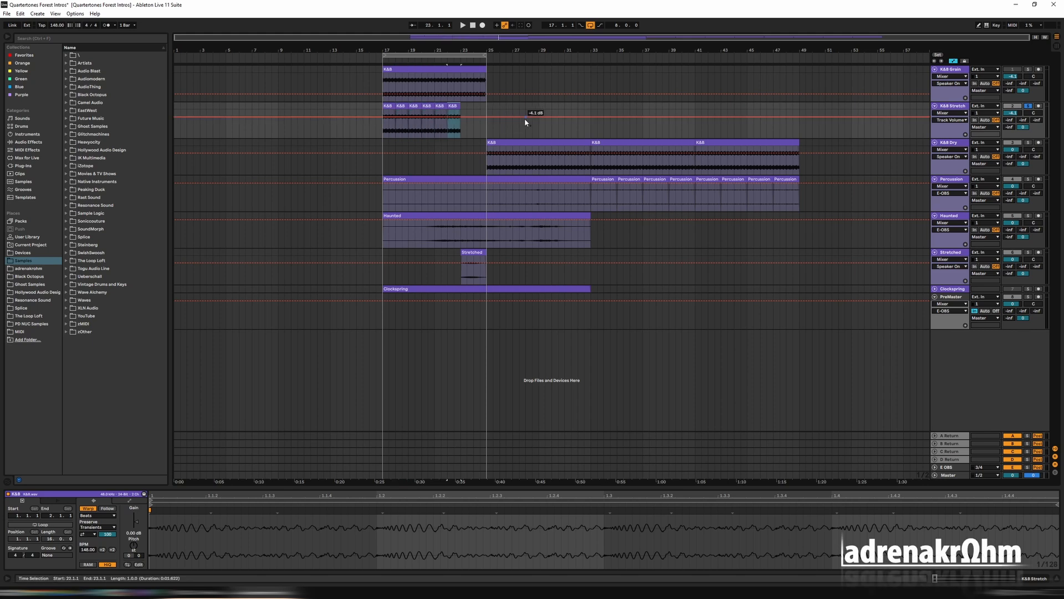
{"action": "key", "text": "ctrl+d"}
{"action": "key", "text": "ctrl+d"}
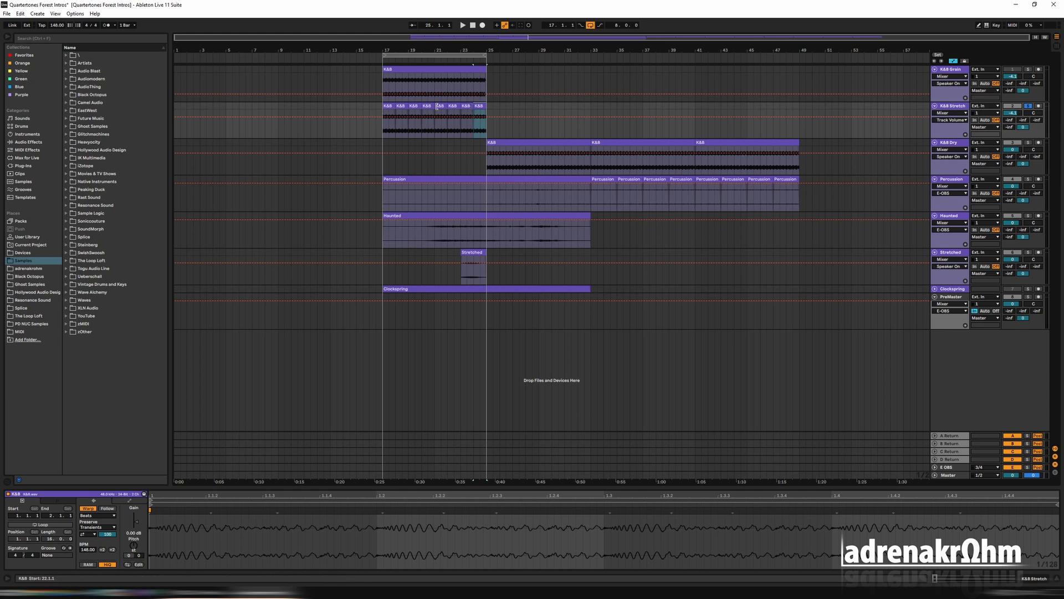
Step: Select all eight one-bar clips on the K&B Stretch track and consolidate them into one clip
{"action": "left_click", "coordinate": [384, 107]}
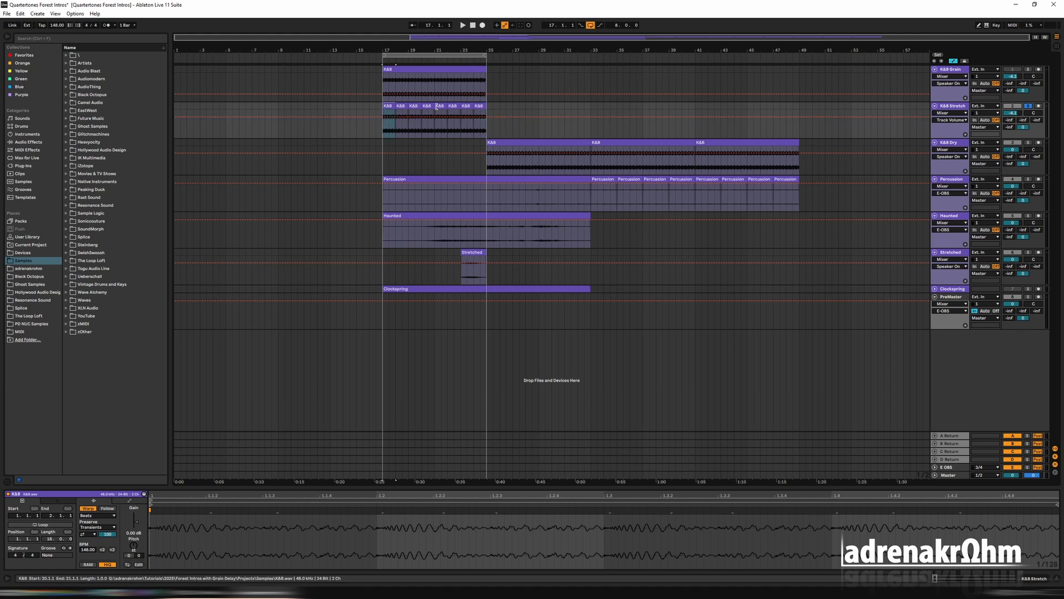
{"action": "left_click", "coordinate": [483, 107], "text": "shift"}
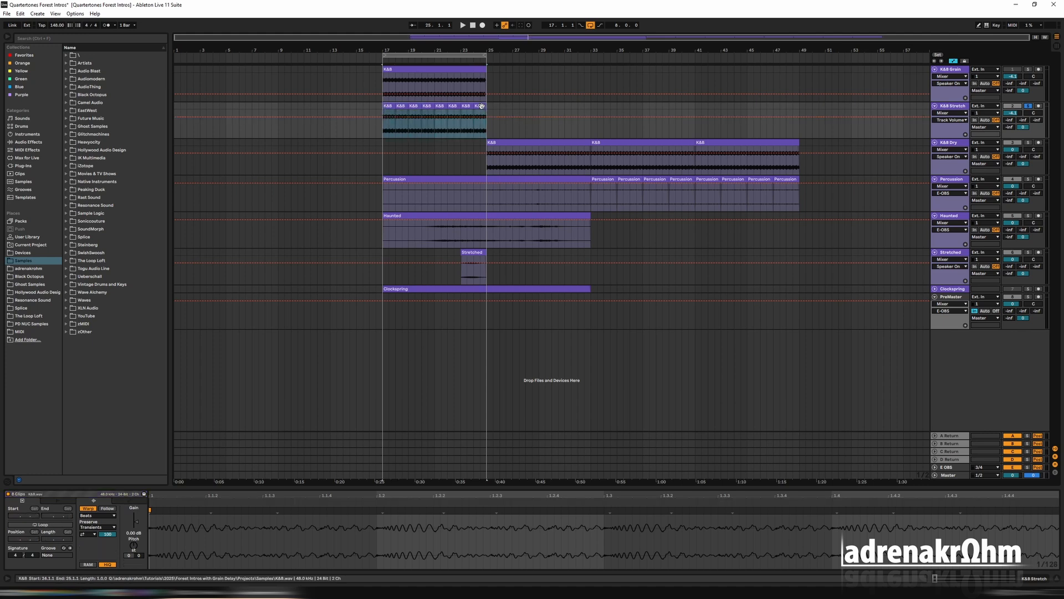
{"action": "key", "text": "ctrl+j"}
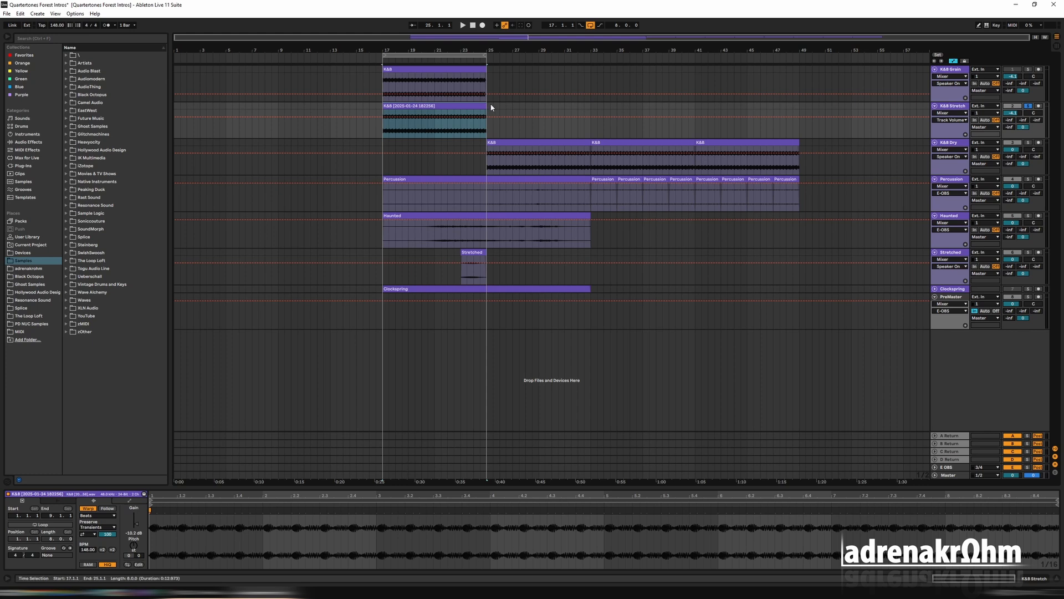
Step: Undo the consolidation, the duplicates and the shortening of the K&B Stretch clip
{"action": "key", "text": "ctrl+z"}
{"action": "key", "text": "ctrl+z"}
{"action": "key", "text": "ctrl+z"}
{"action": "key", "text": "ctrl+z"}
{"action": "key", "text": "ctrl+z"}
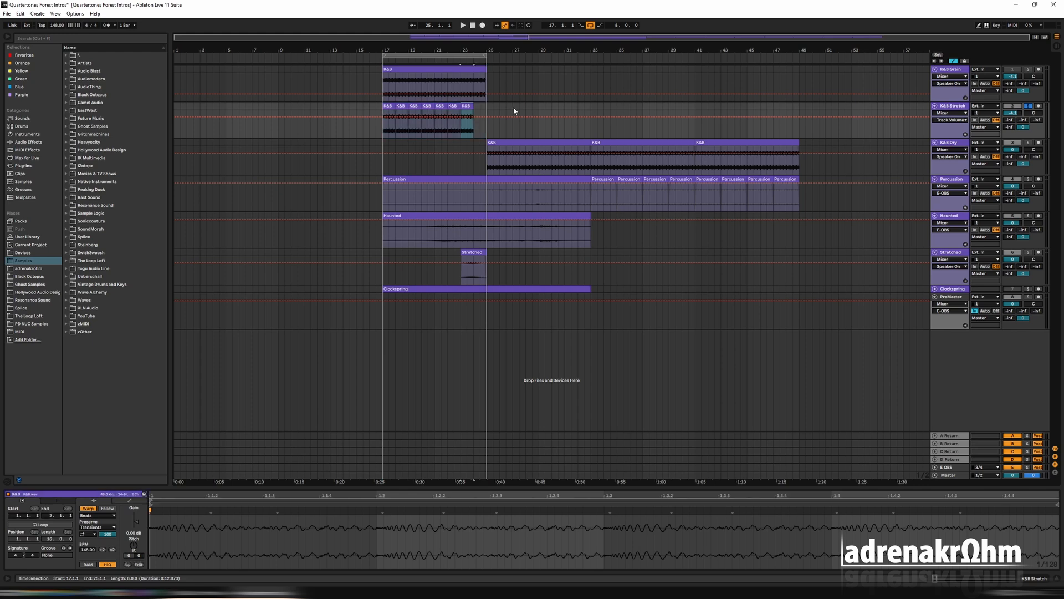
{"action": "key", "text": "ctrl+z"}
{"action": "key", "text": "ctrl+z"}
{"action": "key", "text": "ctrl+z"}
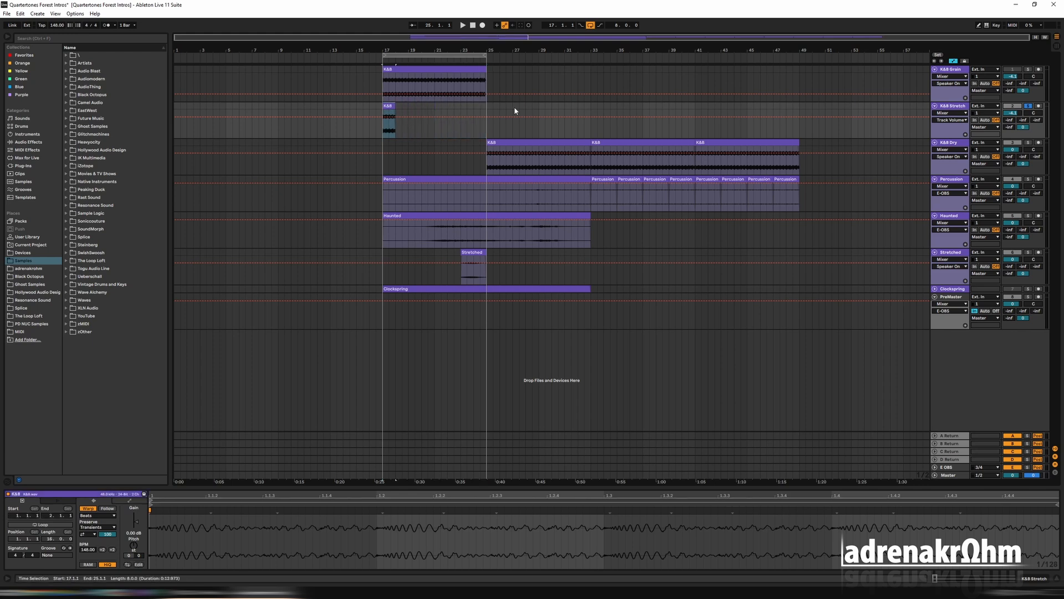
{"action": "key", "text": "ctrl+z"}
{"action": "key", "text": "ctrl+z"}
{"action": "key", "text": "ctrl+z"}
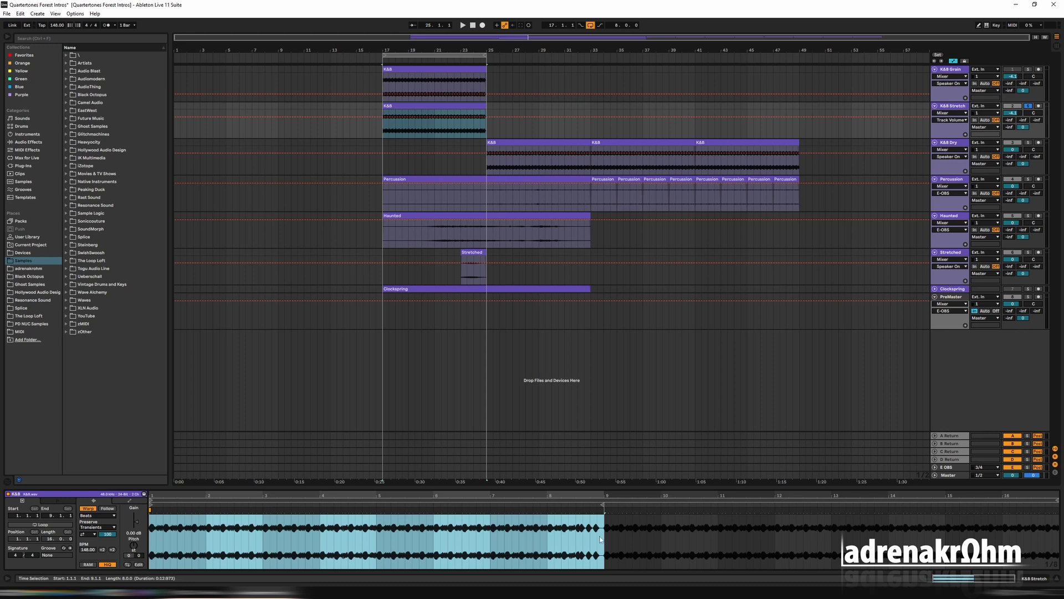
Step: Crop the K&B Stretch clip's sample to the 8 bars it uses and play the loop
{"action": "right_click", "coordinate": [381, 509]}
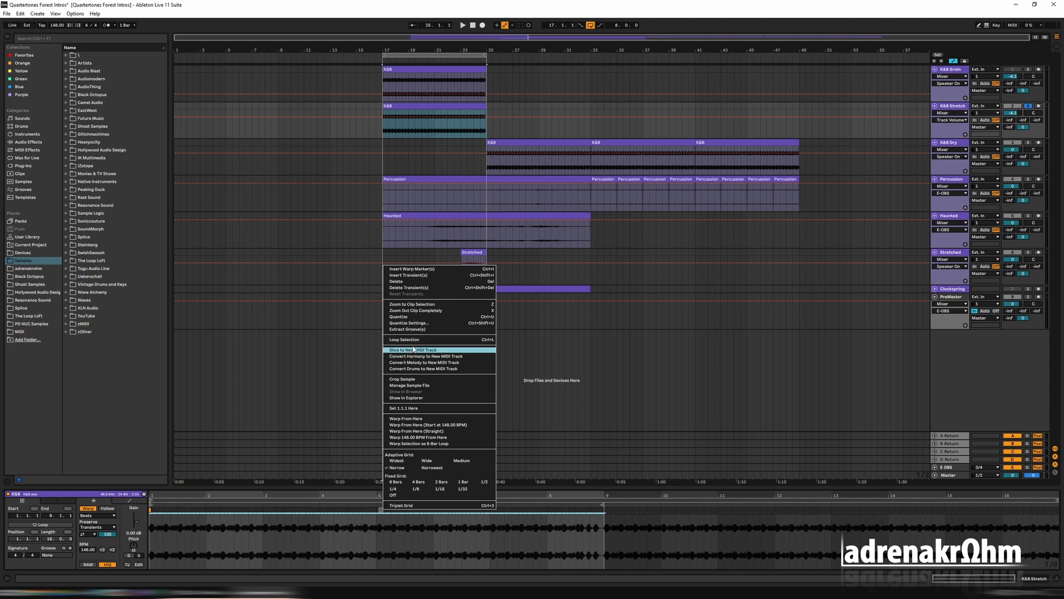
{"action": "left_click", "coordinate": [421, 380]}
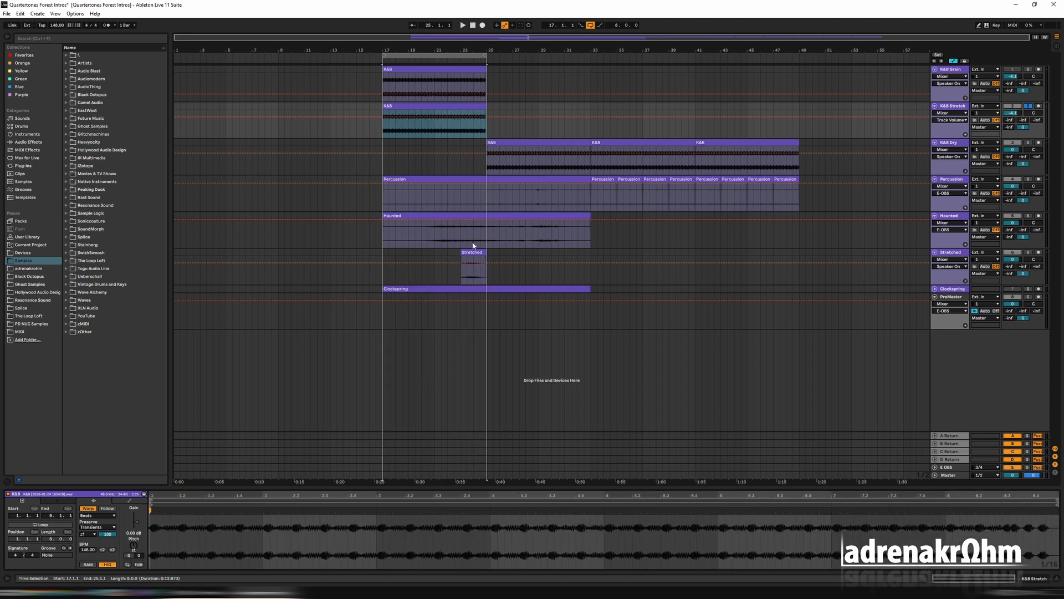
{"action": "left_click", "coordinate": [470, 56]}
{"action": "left_click", "coordinate": [435, 117]}
{"action": "key", "text": "space"}
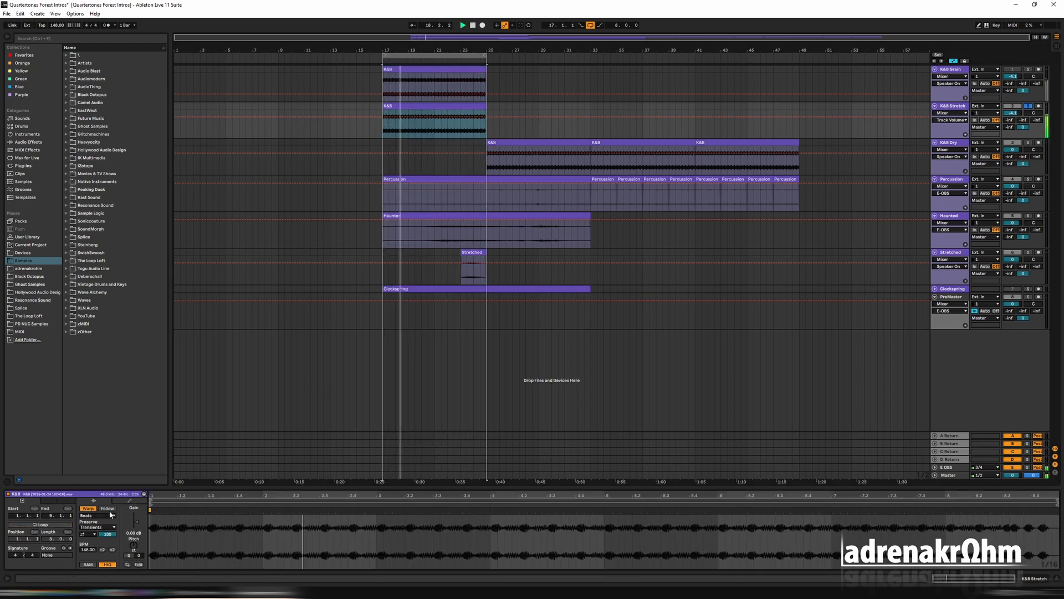
Step: Set the K&B Stretch clip's warp mode to Texture and double its BPM to 296
{"action": "left_click", "coordinate": [95, 516]}
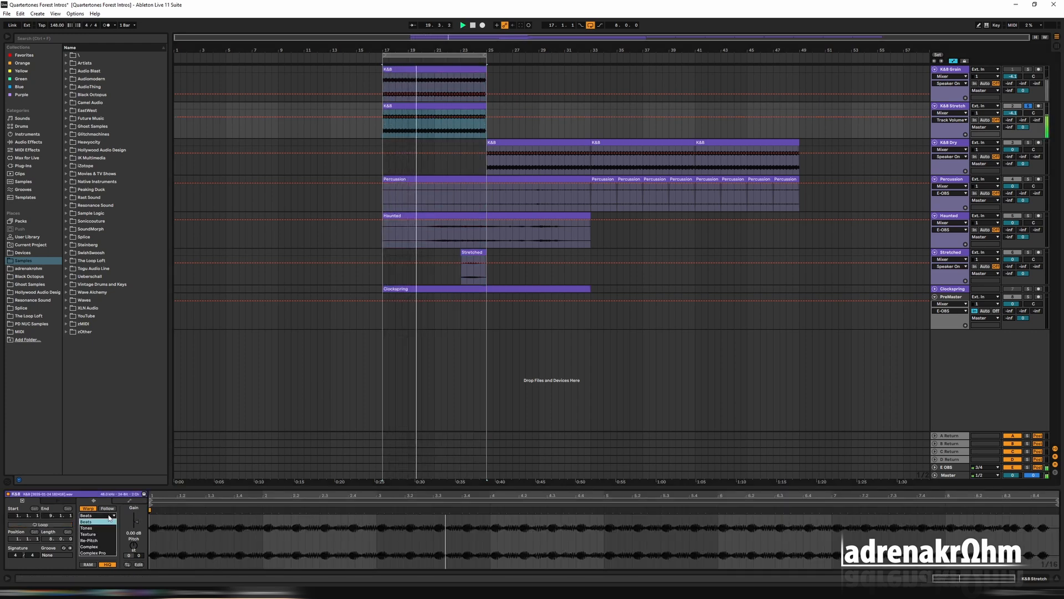
{"action": "left_click", "coordinate": [101, 535]}
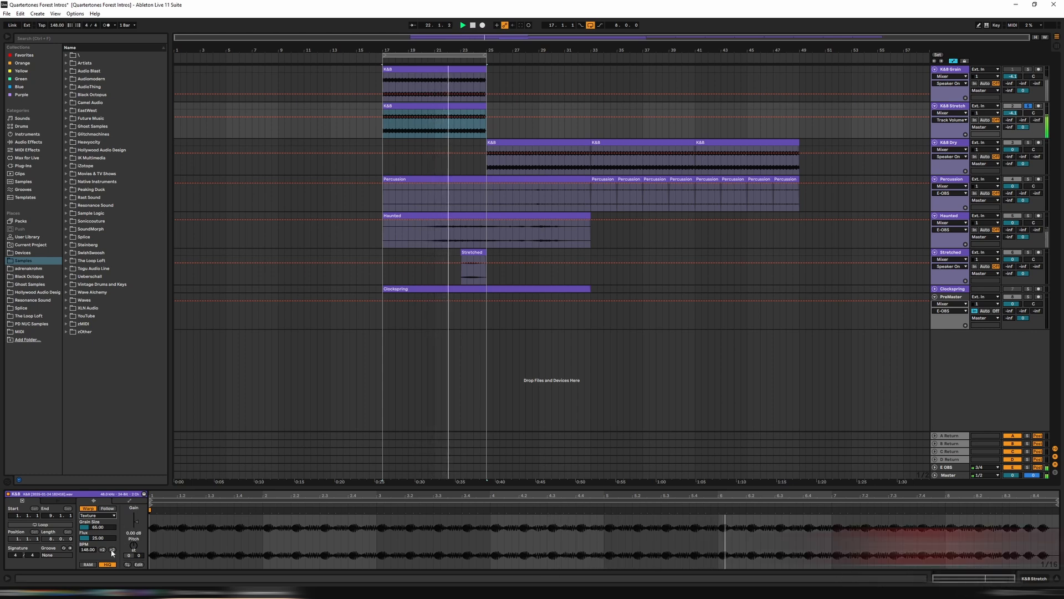
{"action": "left_click", "coordinate": [112, 549]}
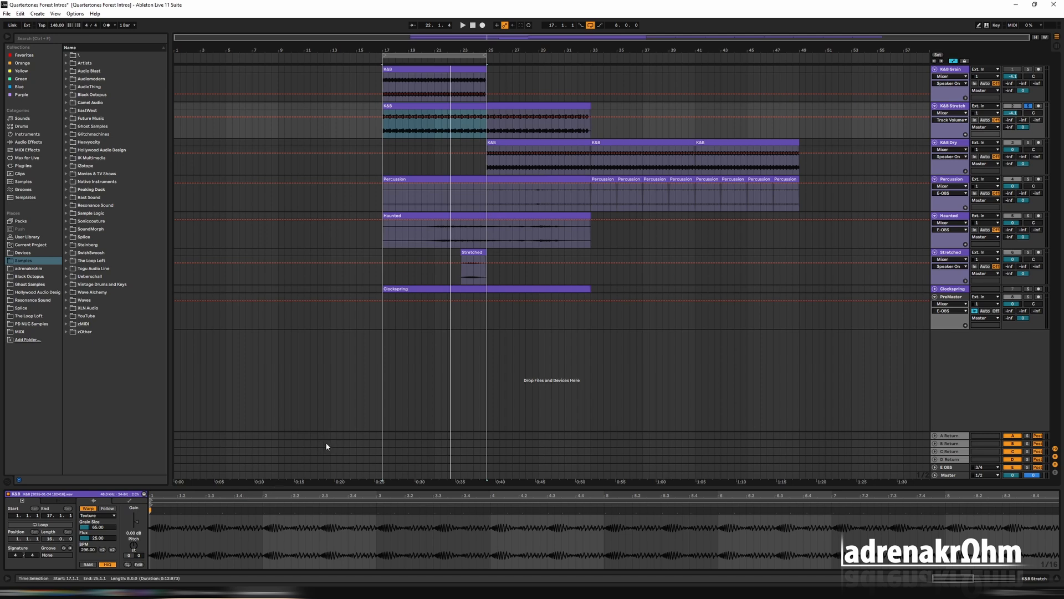
Step: Play the stretched clip while adjusting its Texture grain size to 65.21 and flux to 0.78
{"action": "key", "text": "space"}
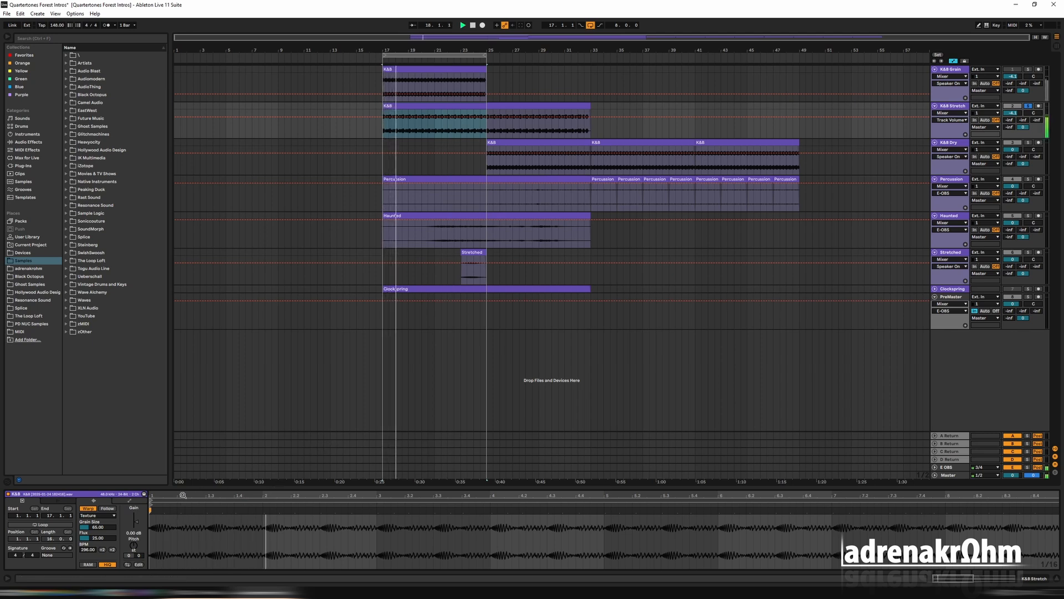
{"action": "mouse_move", "coordinate": [99, 527]}
{"action": "left_mouse_down"}
{"action": "mouse_move", "coordinate": [100, 504]}
{"action": "mouse_move", "coordinate": [100, 549]}
{"action": "mouse_move", "coordinate": [99, 501]}
{"action": "mouse_move", "coordinate": [100, 550]}
{"action": "mouse_move", "coordinate": [99, 515]}
{"action": "left_mouse_up"}
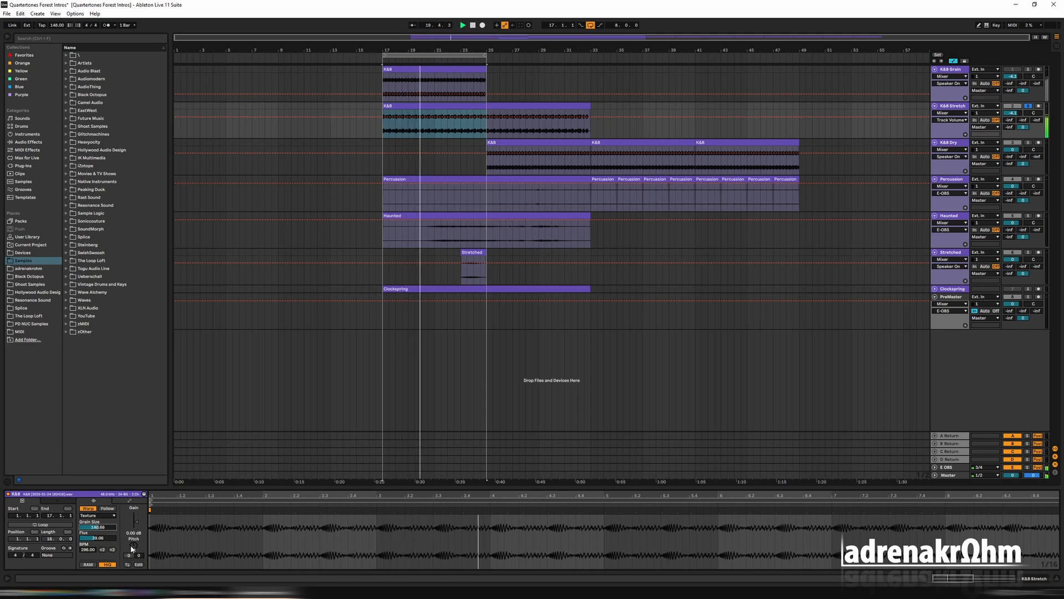
{"action": "left_click_drag", "start_coordinate": [134, 545], "coordinate": [100, 530]}
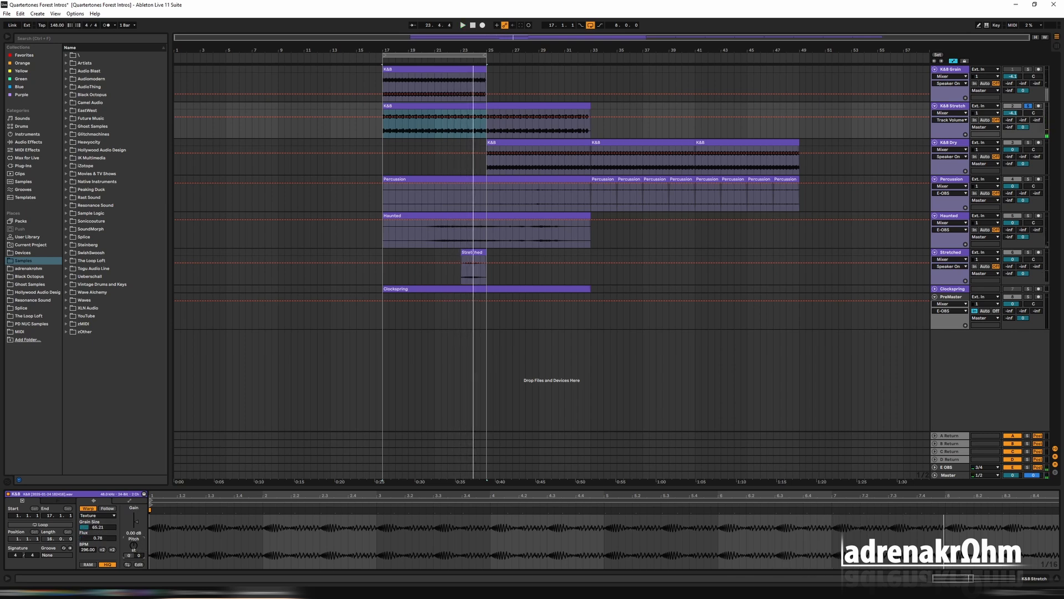
Step: Double the K&B Stretch clip's BPM to 592 and play it while raising the grain size and setting flux to about 28
{"action": "left_click", "coordinate": [112, 549]}
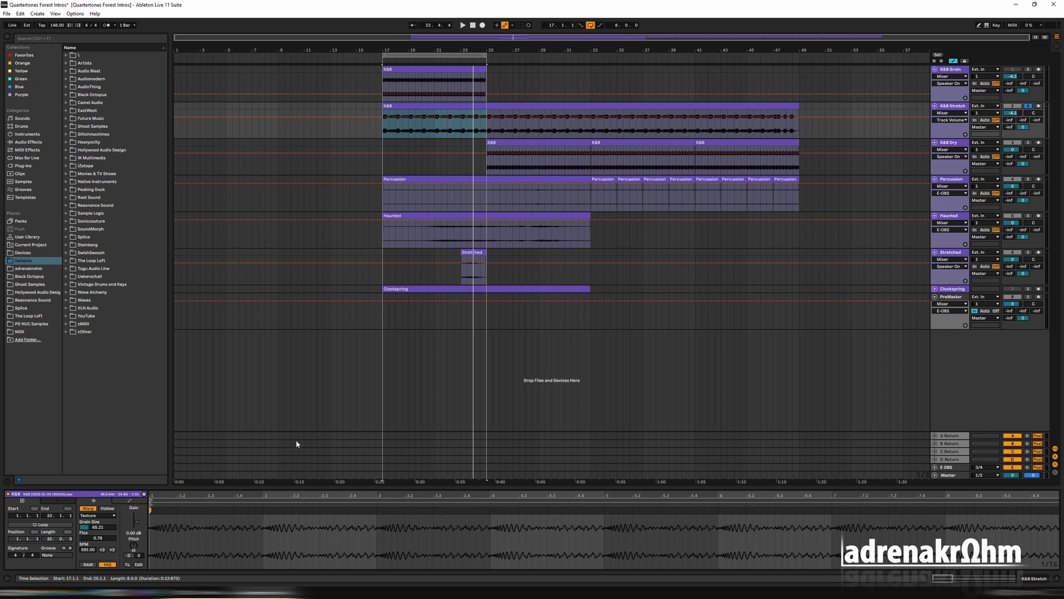
{"action": "key", "text": "space"}
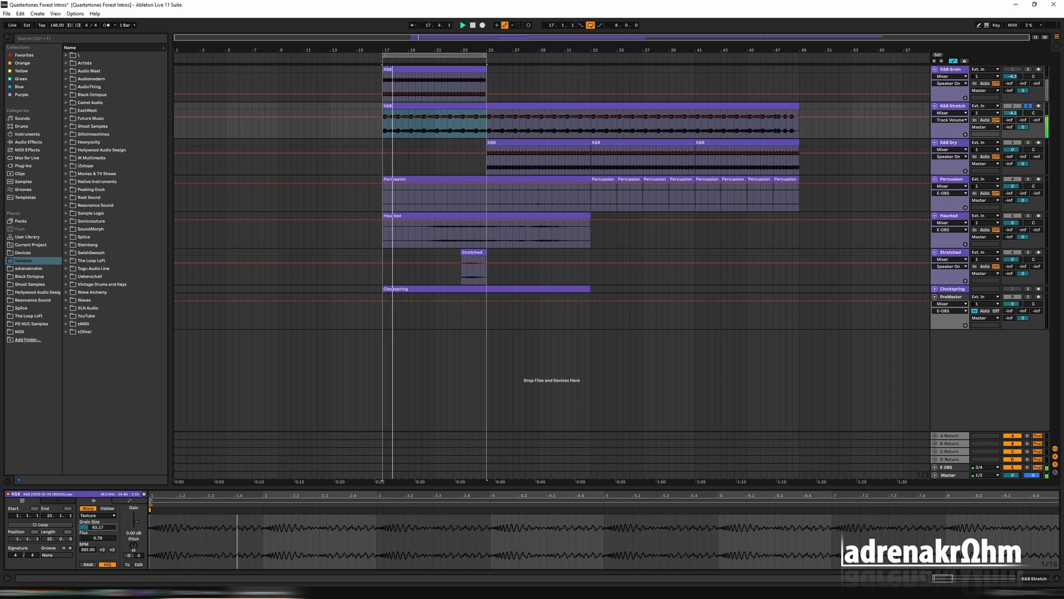
{"action": "mouse_move", "coordinate": [98, 527]}
{"action": "left_mouse_down"}
{"action": "mouse_move", "coordinate": [100, 538]}
{"action": "mouse_move", "coordinate": [100, 506]}
{"action": "mouse_move", "coordinate": [100, 518]}
{"action": "left_mouse_up"}
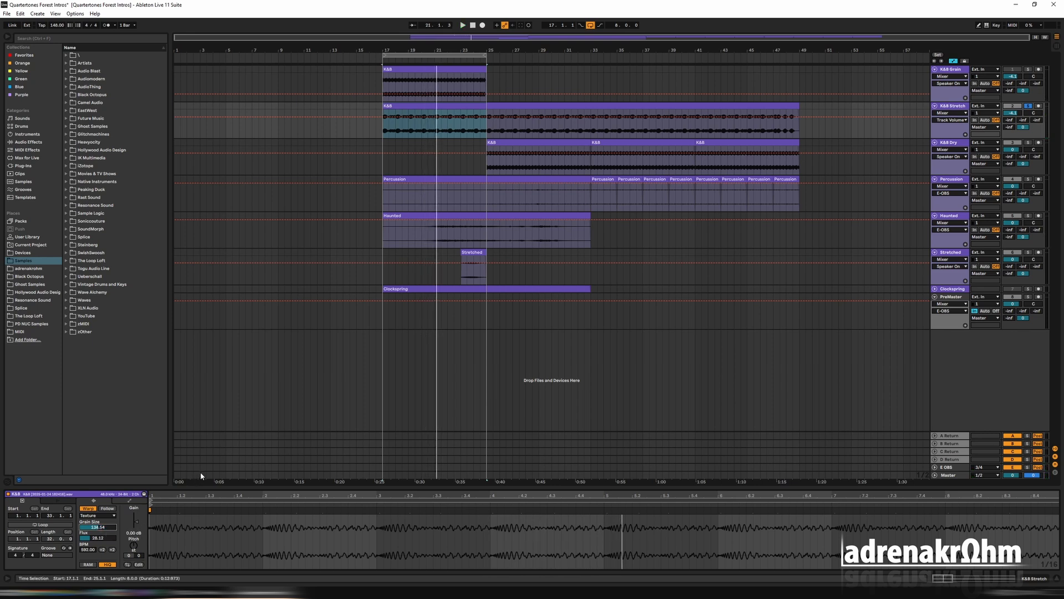
Step: Examine which Texture parameters of the K&B Stretch clip can be automated with clip envelopes, comparing them with the warp settings
{"action": "left_click", "coordinate": [129, 501]}
{"action": "left_click", "coordinate": [110, 514]}
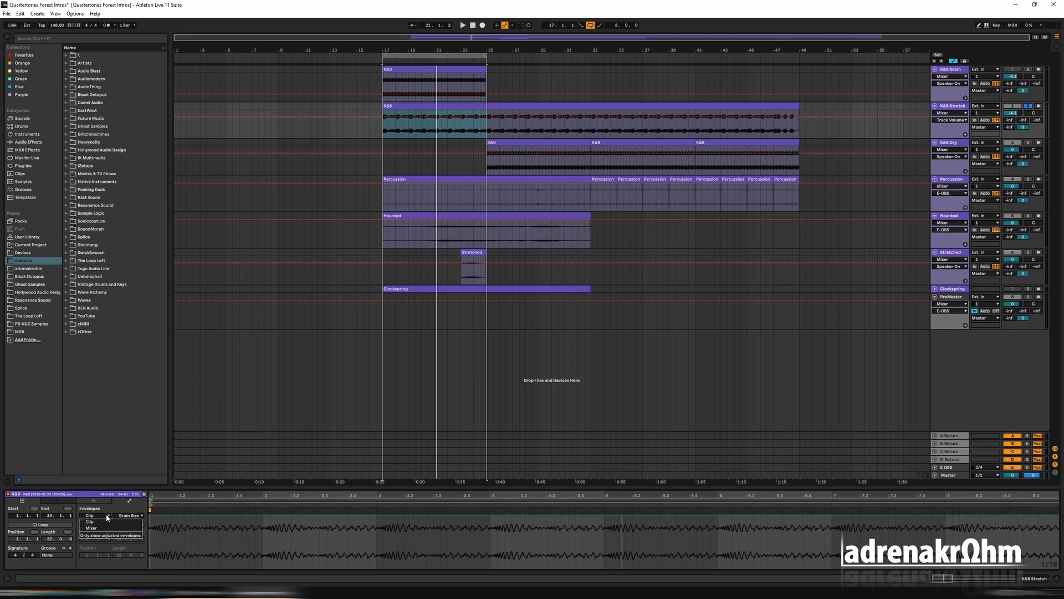
{"action": "left_click", "coordinate": [140, 515]}
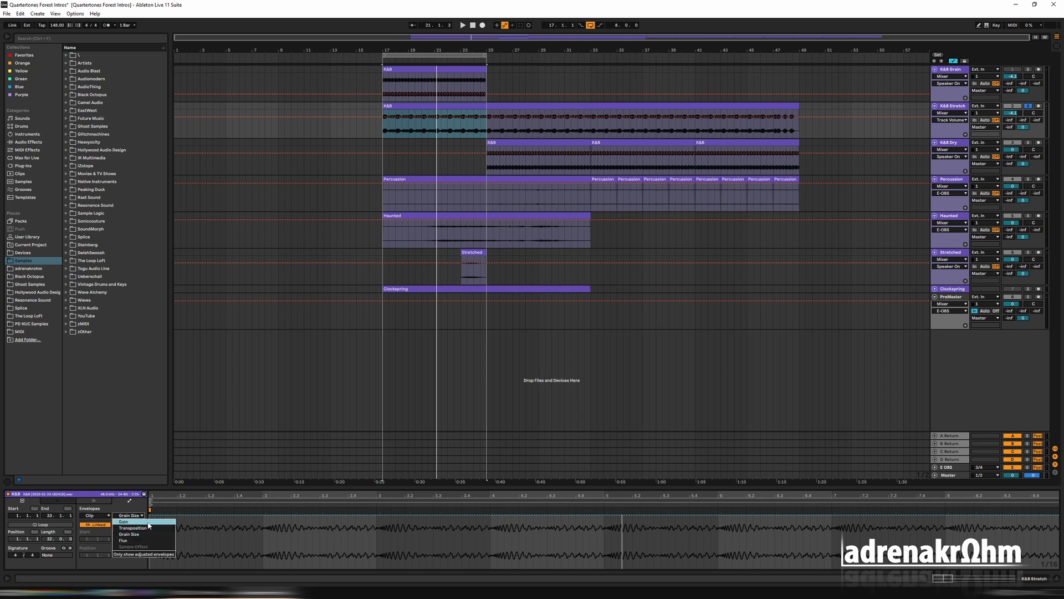
{"action": "left_click", "coordinate": [93, 501]}
{"action": "left_click", "coordinate": [94, 500]}
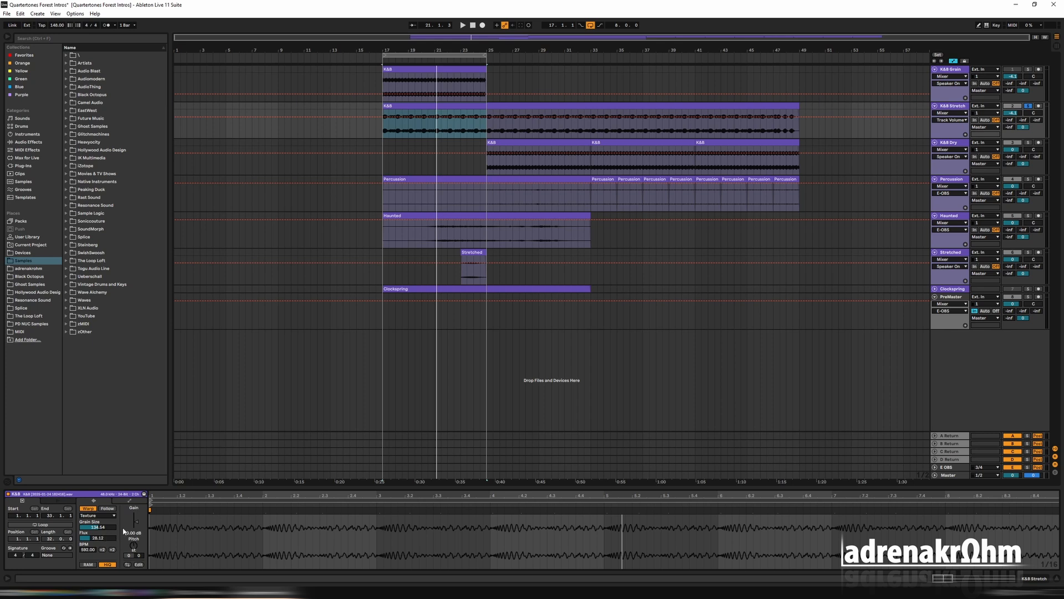
{"action": "left_click", "coordinate": [129, 501]}
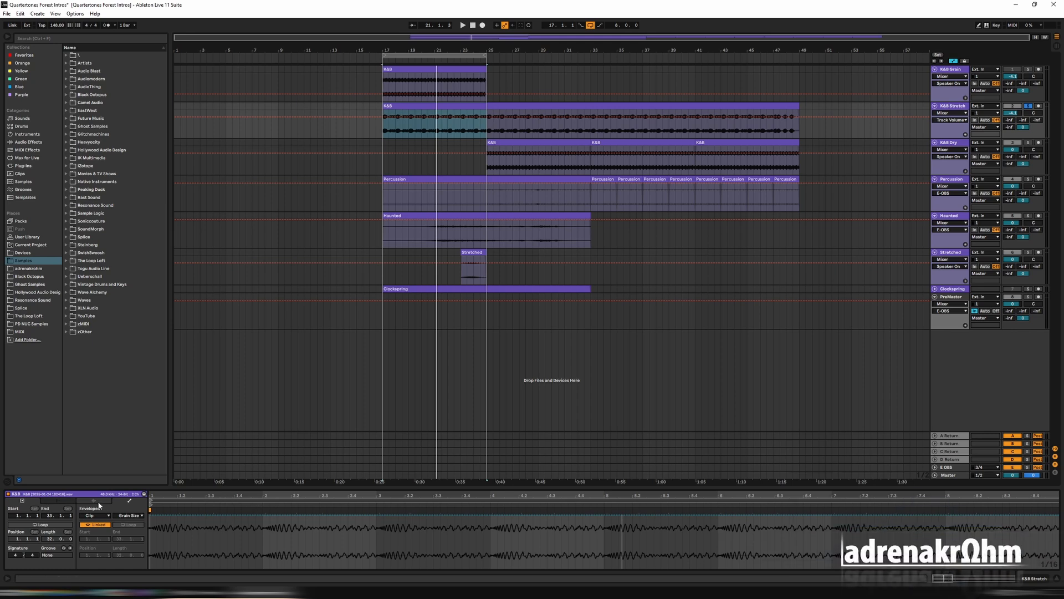
{"action": "left_click", "coordinate": [97, 503]}
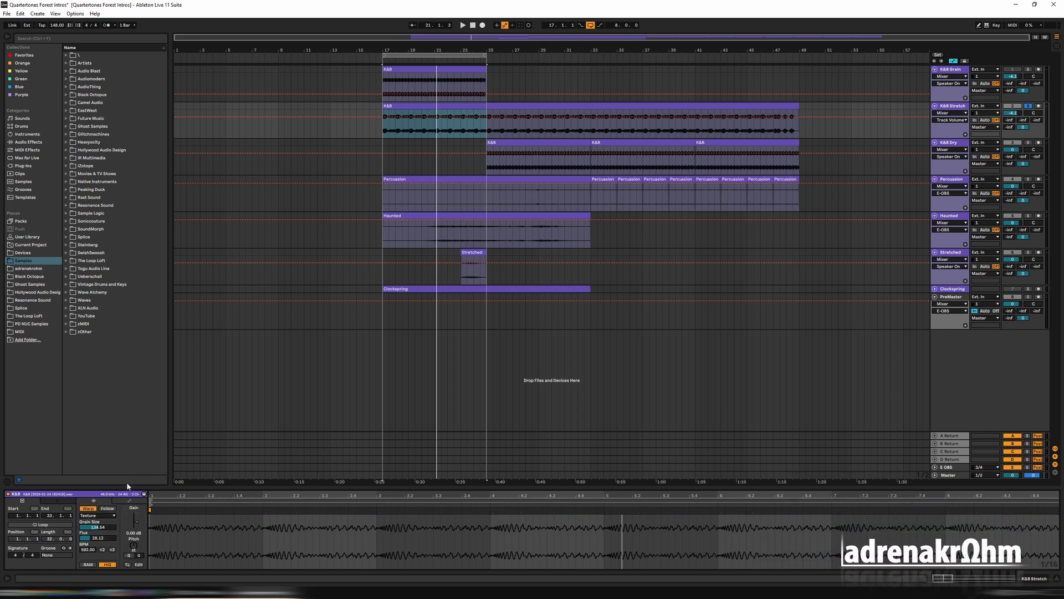
Step: Play the stretched clip while trying a grain size of 263, and settle on about 128 with flux at 0
{"action": "key", "text": "space"}
{"action": "mouse_move", "coordinate": [101, 527]}
{"action": "left_mouse_down"}
{"action": "mouse_move", "coordinate": [100, 537]}
{"action": "mouse_move", "coordinate": [101, 473]}
{"action": "mouse_move", "coordinate": [101, 577]}
{"action": "mouse_move", "coordinate": [101, 521]}
{"action": "left_mouse_up"}
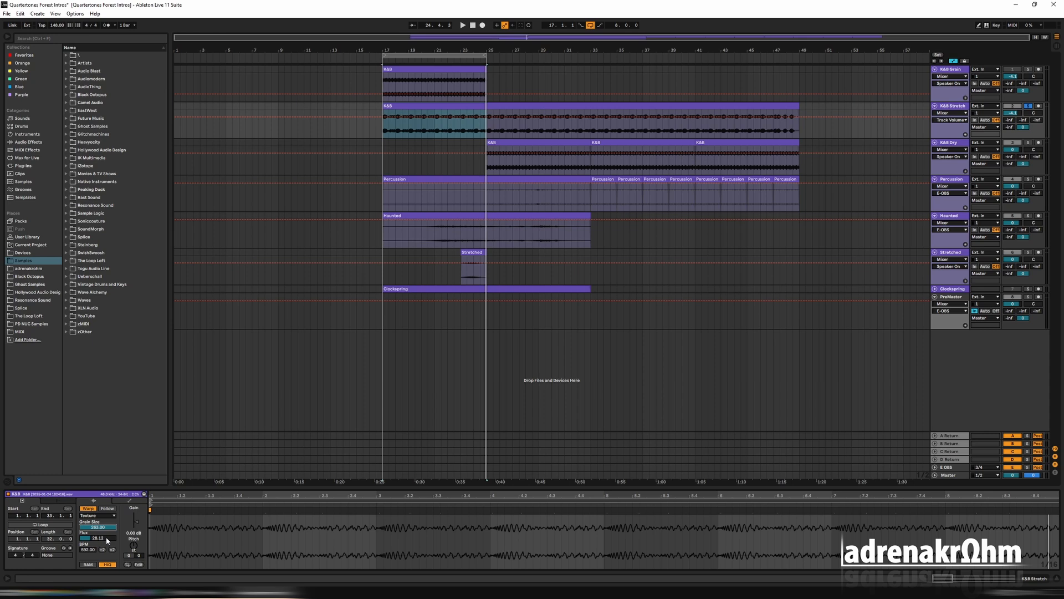
{"action": "key", "text": "space"}
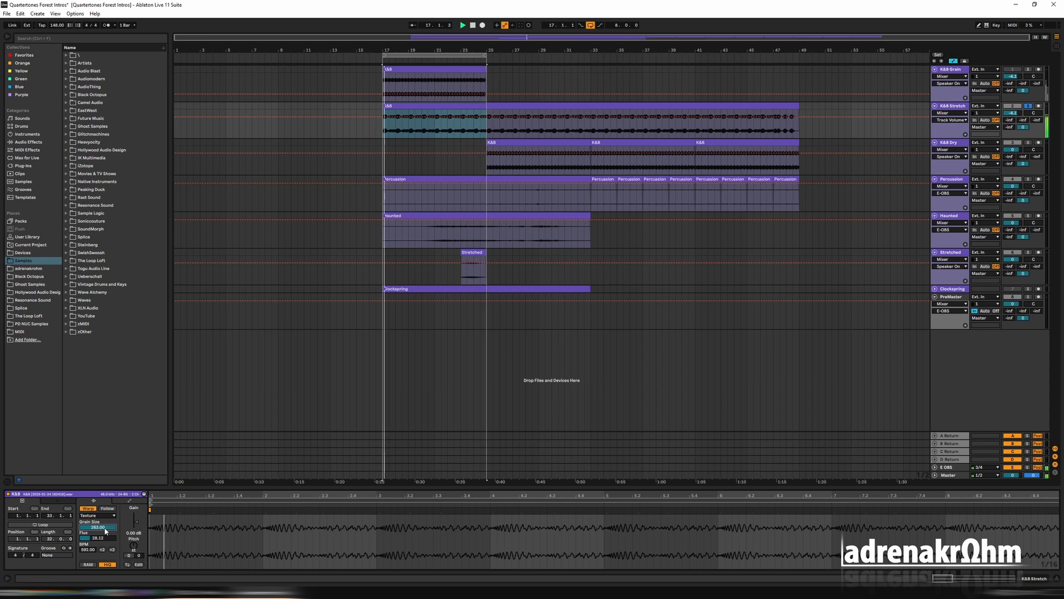
{"action": "mouse_move", "coordinate": [105, 528]}
{"action": "left_mouse_down"}
{"action": "mouse_move", "coordinate": [104, 545]}
{"action": "mouse_move", "coordinate": [104, 509]}
{"action": "mouse_move", "coordinate": [104, 546]}
{"action": "mouse_move", "coordinate": [106, 534]}
{"action": "left_mouse_up"}
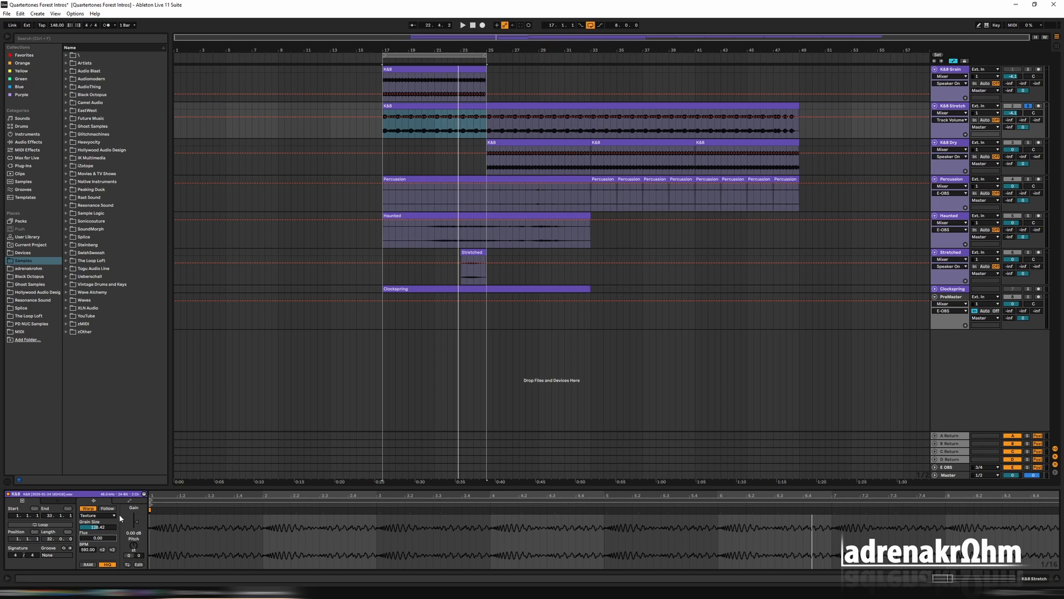
Step: Draw a Grain Size envelope on the K&B Stretch clip that falls to 0% at bar 2 and rises to 100% at bar 3
{"action": "left_click", "coordinate": [132, 501]}
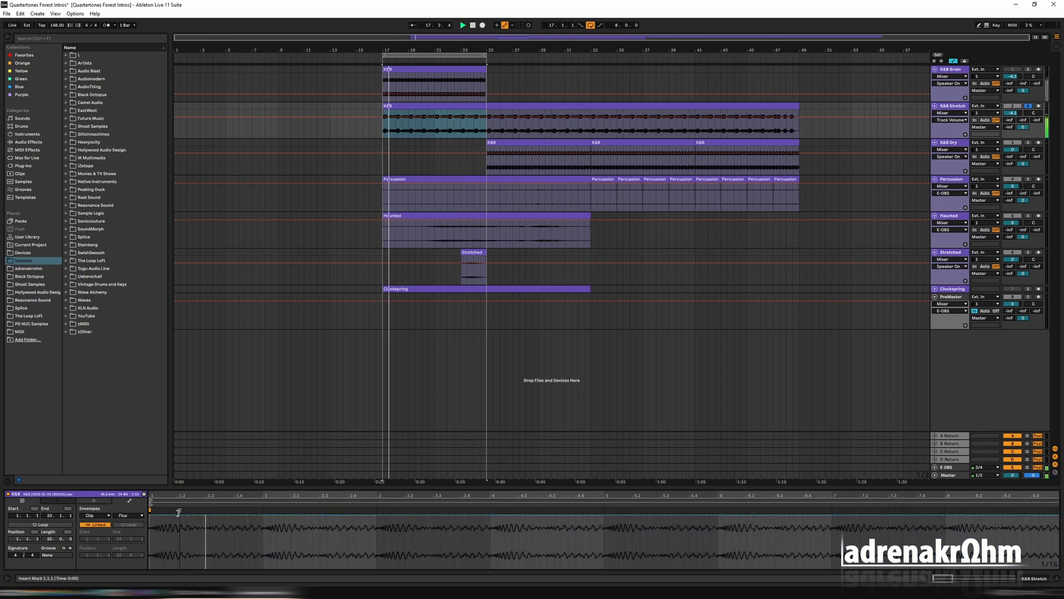
{"action": "left_click", "coordinate": [130, 515]}
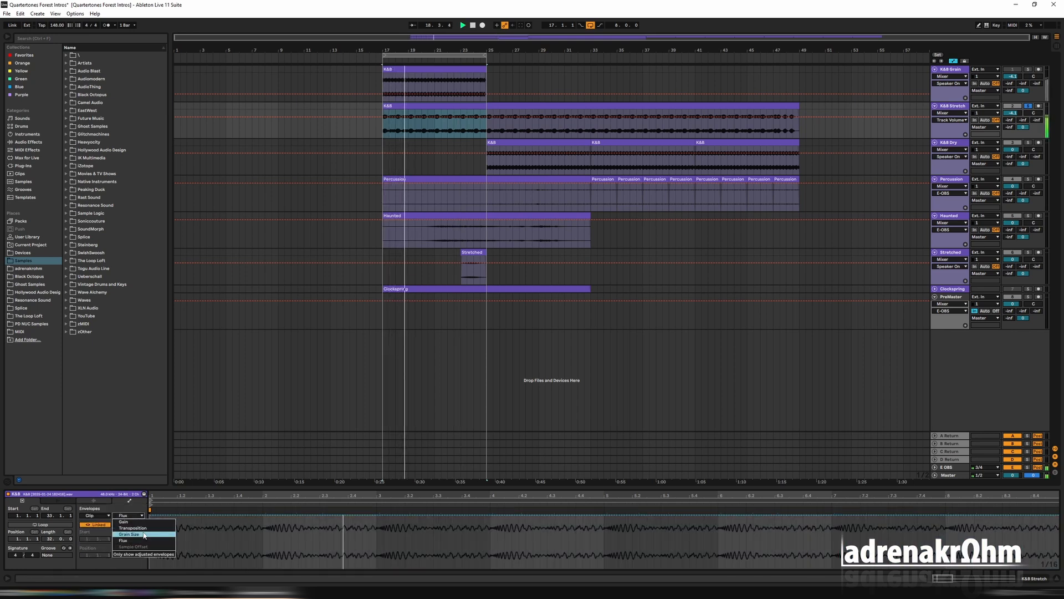
{"action": "left_click", "coordinate": [143, 534]}
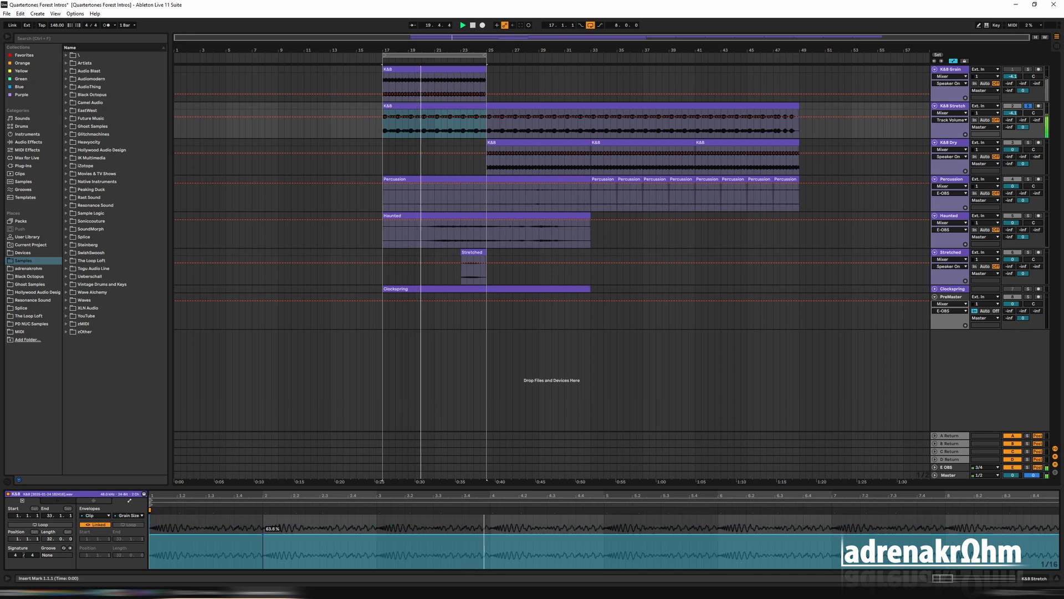
{"action": "left_click_drag", "start_coordinate": [156, 515], "coordinate": [148, 518]}
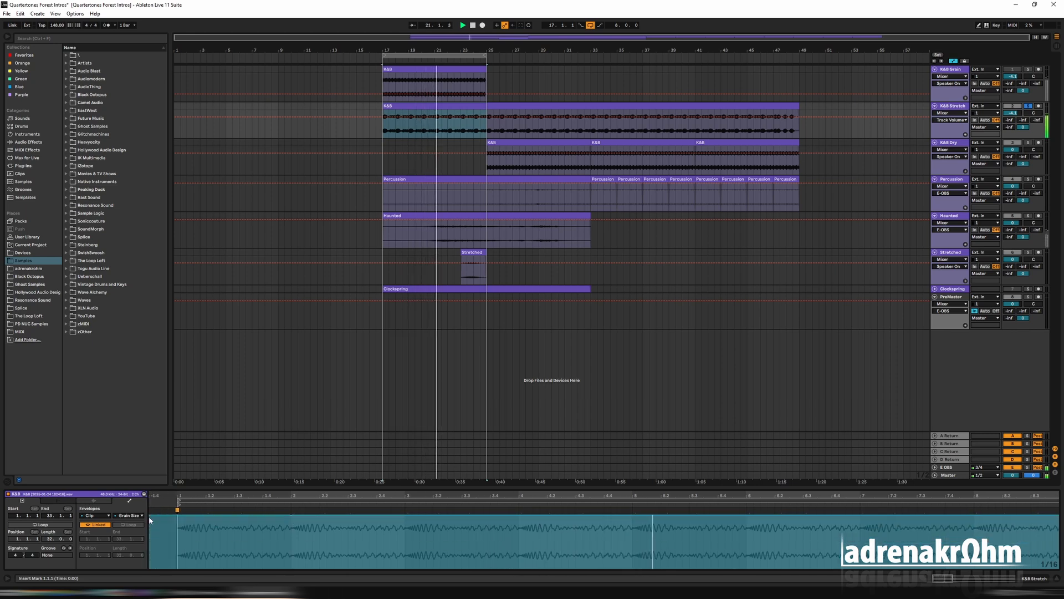
{"action": "left_click_drag", "start_coordinate": [292, 516], "coordinate": [291, 567]}
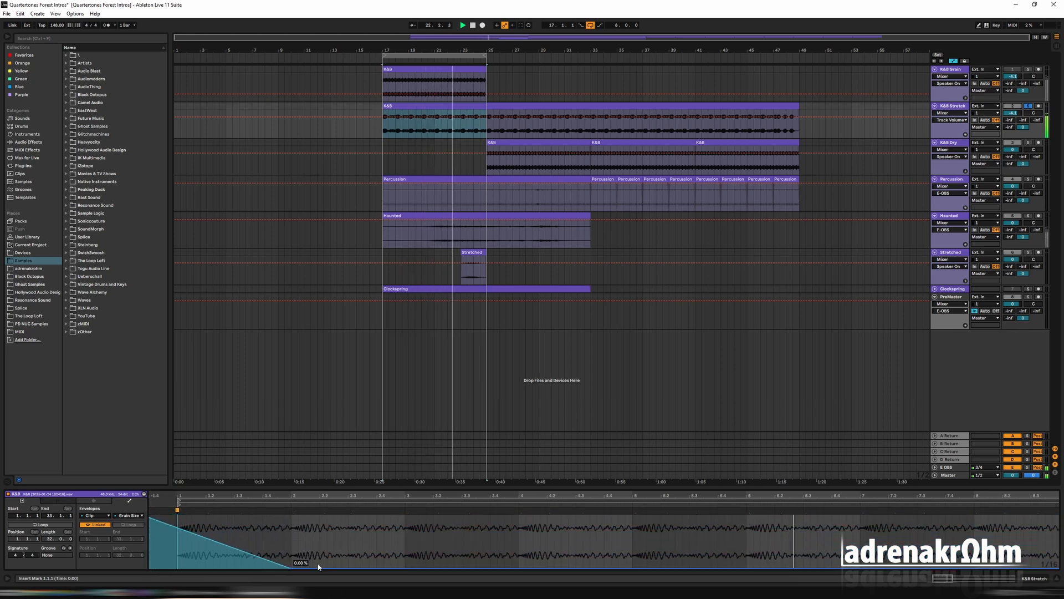
{"action": "left_click_drag", "start_coordinate": [361, 568], "coordinate": [405, 515]}
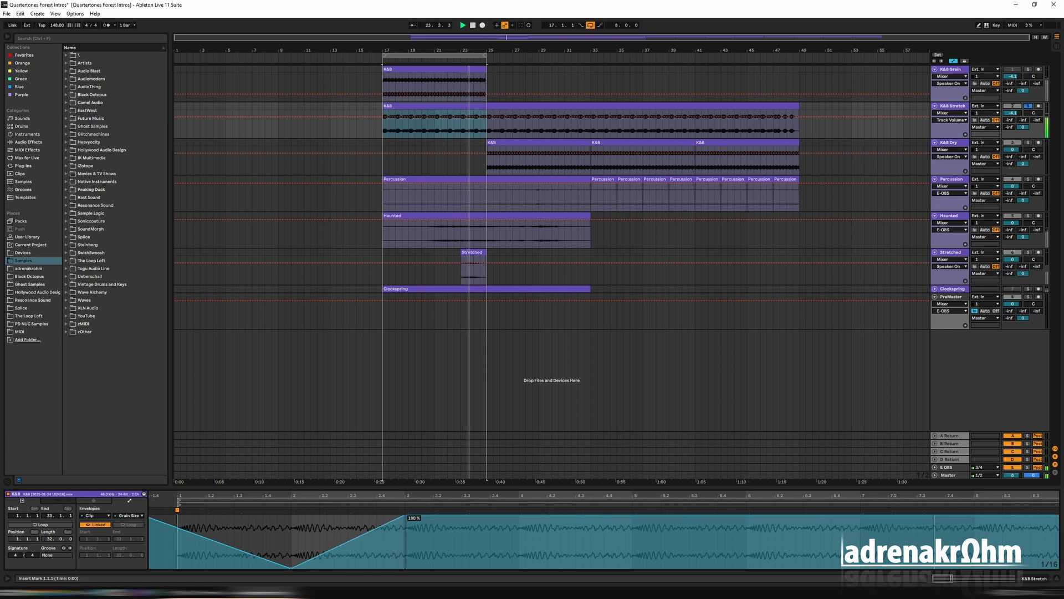
Step: Widen the Grain Size envelope's dip by moving its 100% point to bar 5 and its 0% point to bar 3
{"action": "left_click_drag", "start_coordinate": [674, 495], "coordinate": [673, 468]}
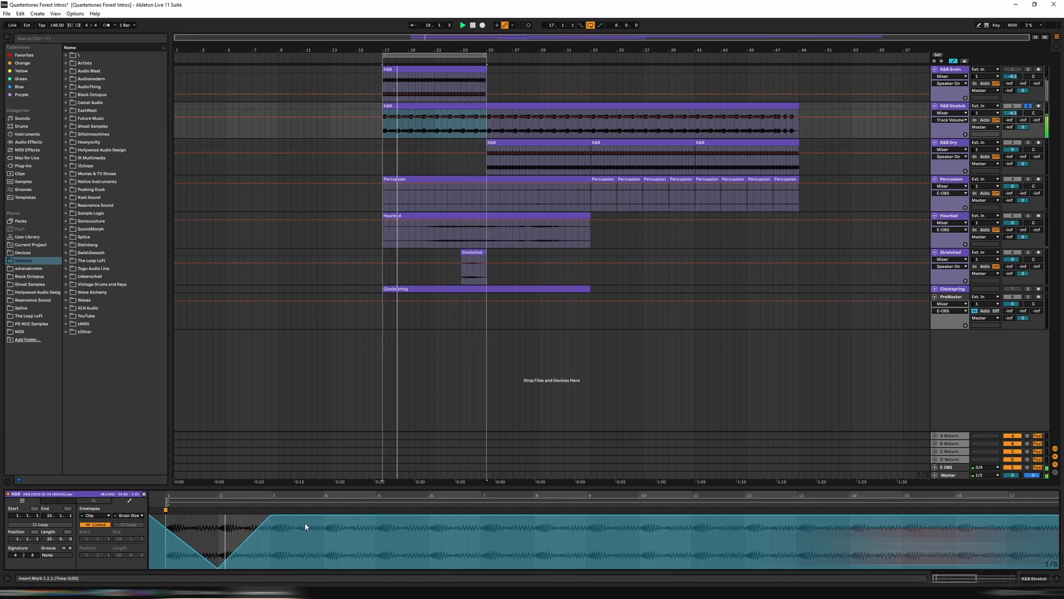
{"action": "left_click_drag", "start_coordinate": [273, 515], "coordinate": [376, 516]}
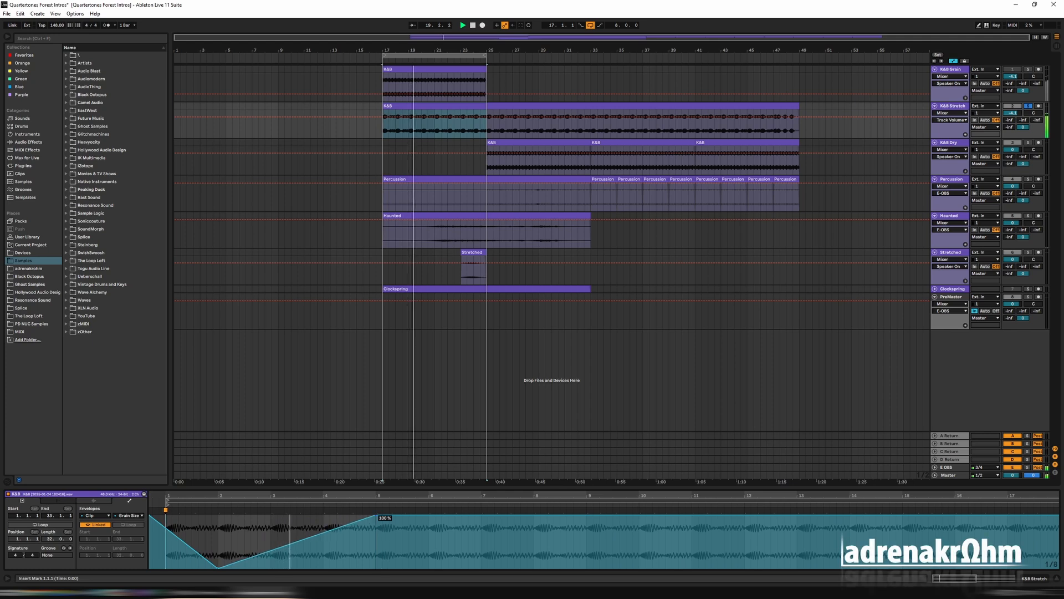
{"action": "left_click_drag", "start_coordinate": [220, 569], "coordinate": [271, 569]}
{"action": "left_click", "coordinate": [219, 568]}
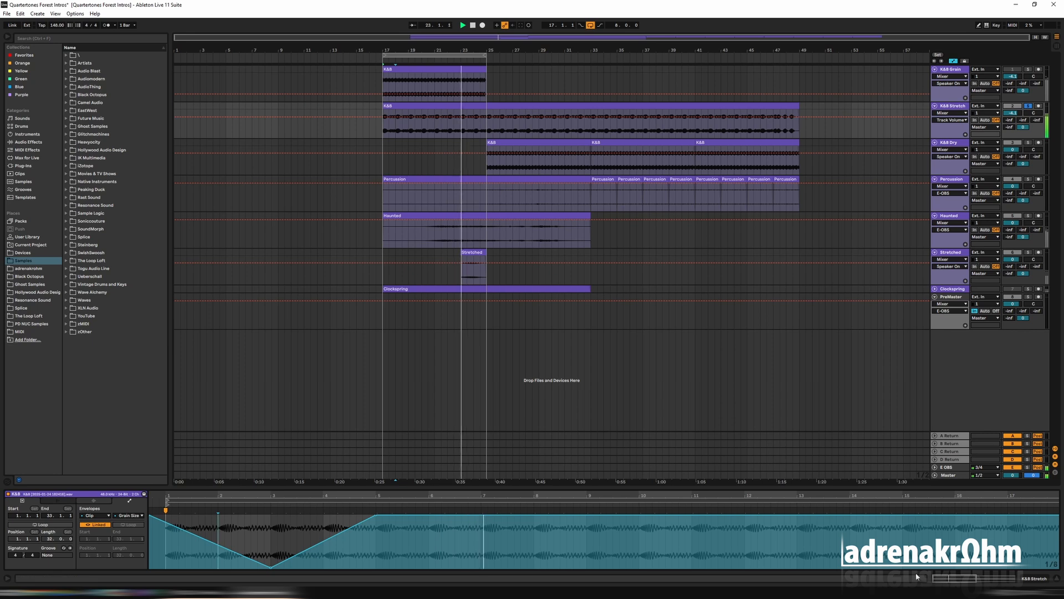
Step: Shorten the K&B Stretch clip to 8 bars and crop its sample to that length
{"action": "left_click_drag", "start_coordinate": [486, 495], "coordinate": [485, 472]}
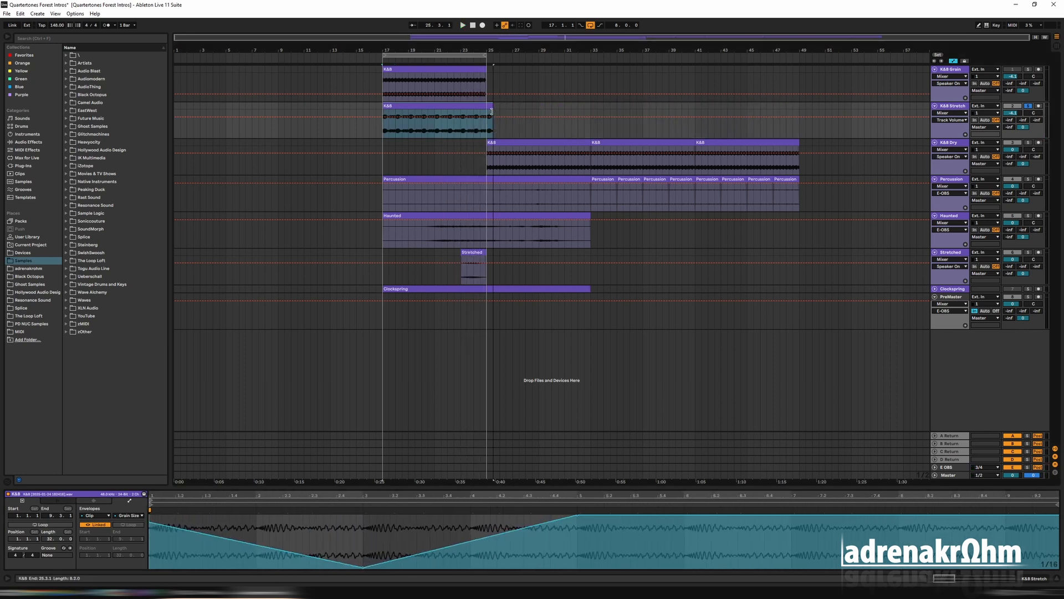
{"action": "mouse_move", "coordinate": [477, 496]}
{"action": "left_mouse_down"}
{"action": "mouse_move", "coordinate": [477, 513]}
{"action": "mouse_move", "coordinate": [477, 477]}
{"action": "left_mouse_up"}
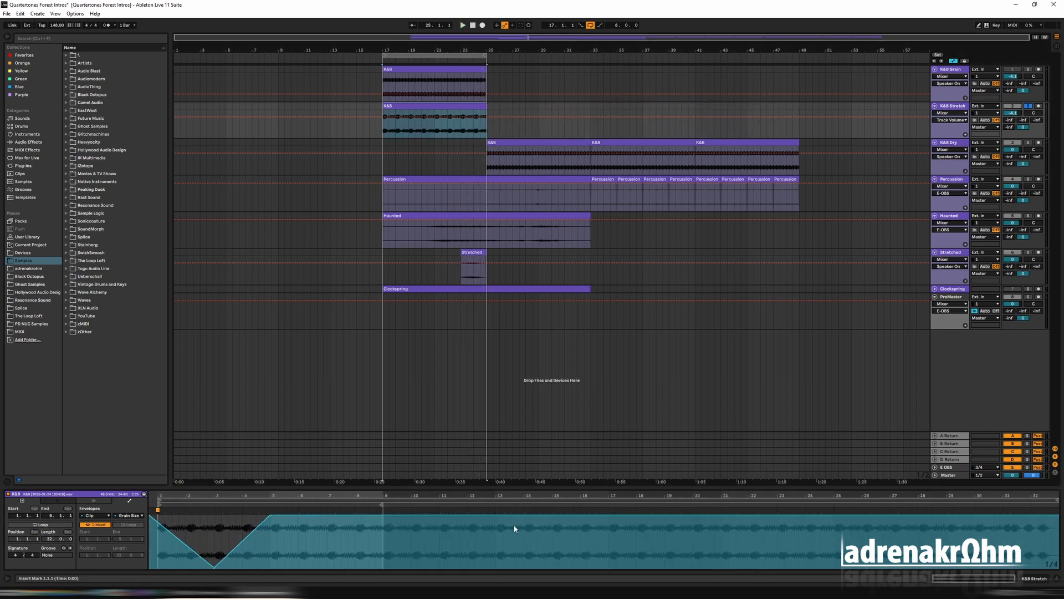
{"action": "right_click", "coordinate": [256, 511]}
{"action": "left_click", "coordinate": [289, 423]}
Step: Continue the Grain Size envelope down to 0% at bar 7 and up to 100% at bar 9, and play the clip
{"action": "double_click", "coordinate": [967, 578]}
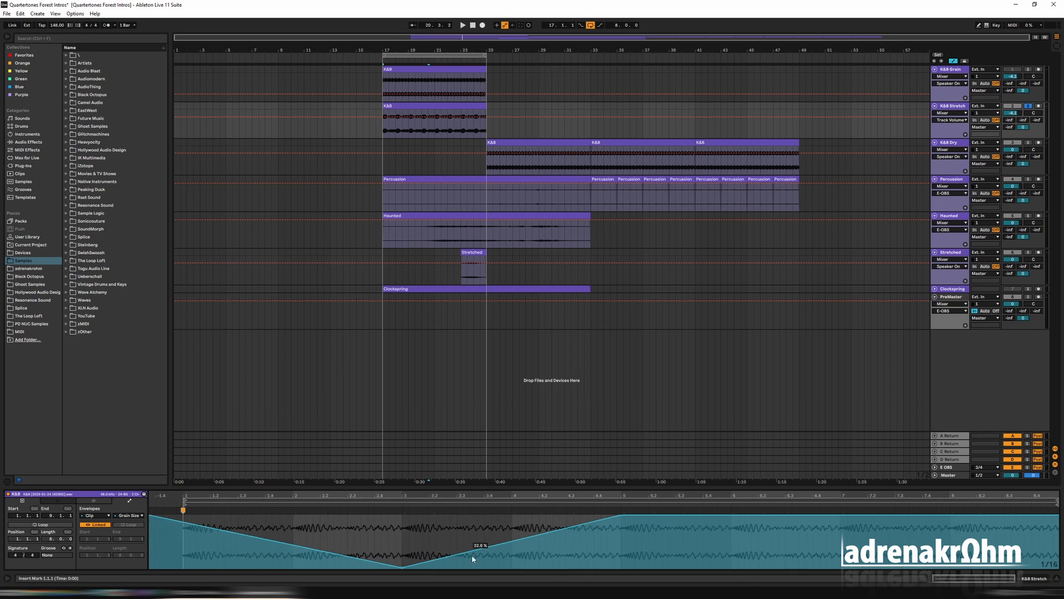
{"action": "left_click_drag", "start_coordinate": [188, 496], "coordinate": [187, 501]}
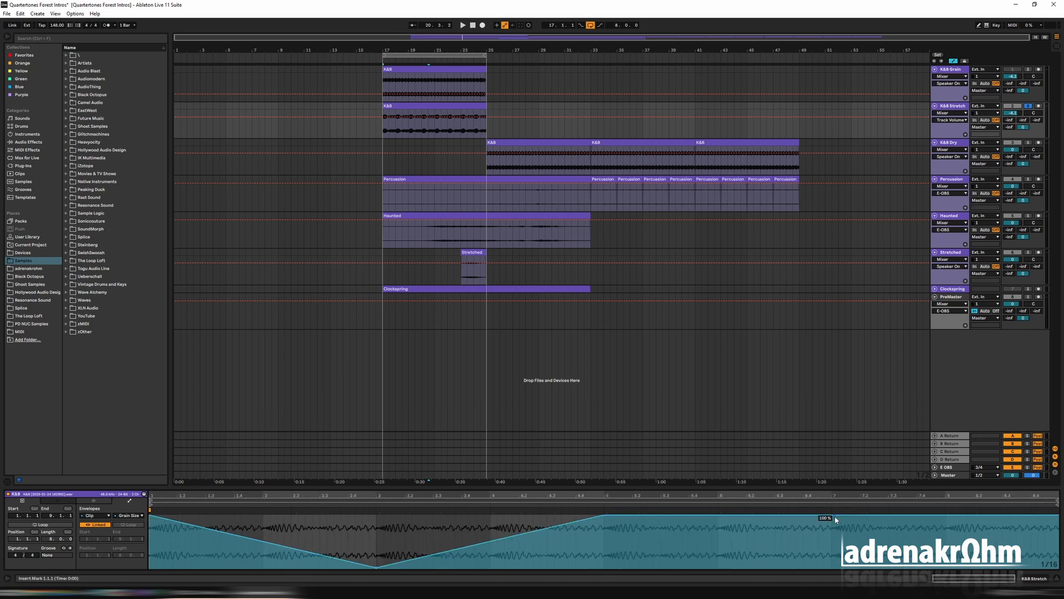
{"action": "left_click_drag", "start_coordinate": [831, 518], "coordinate": [831, 566]}
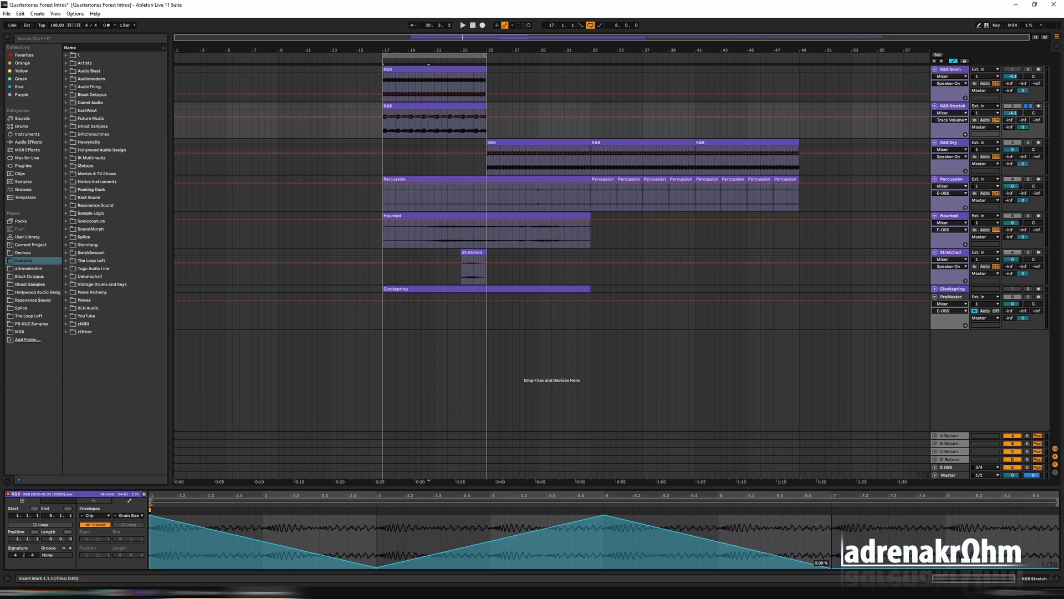
{"action": "left_click_drag", "start_coordinate": [937, 568], "coordinate": [1002, 515]}
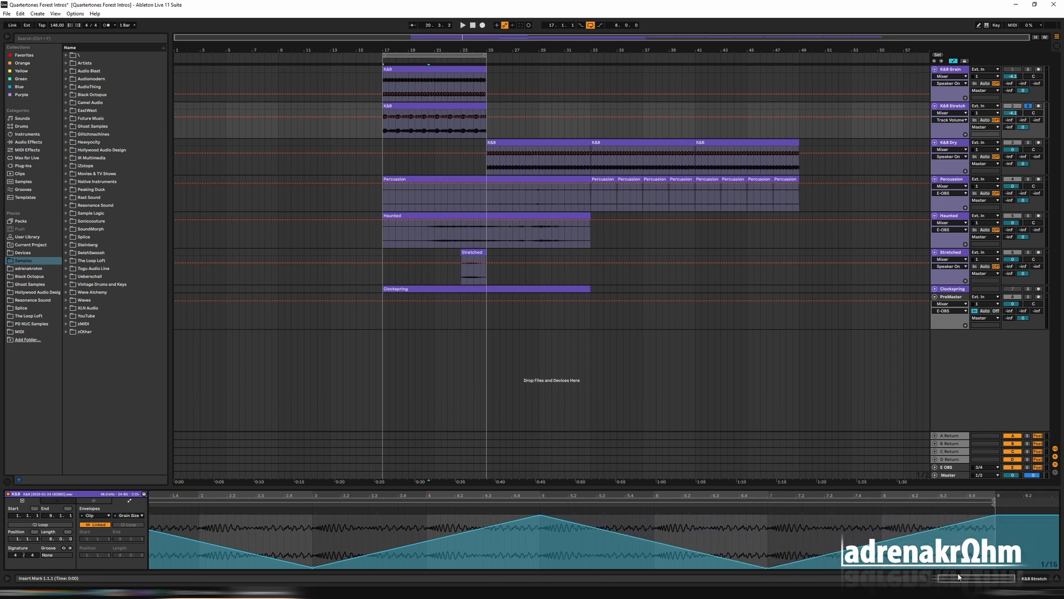
{"action": "left_click_drag", "start_coordinate": [960, 576], "coordinate": [956, 577]}
{"action": "key", "text": "space"}
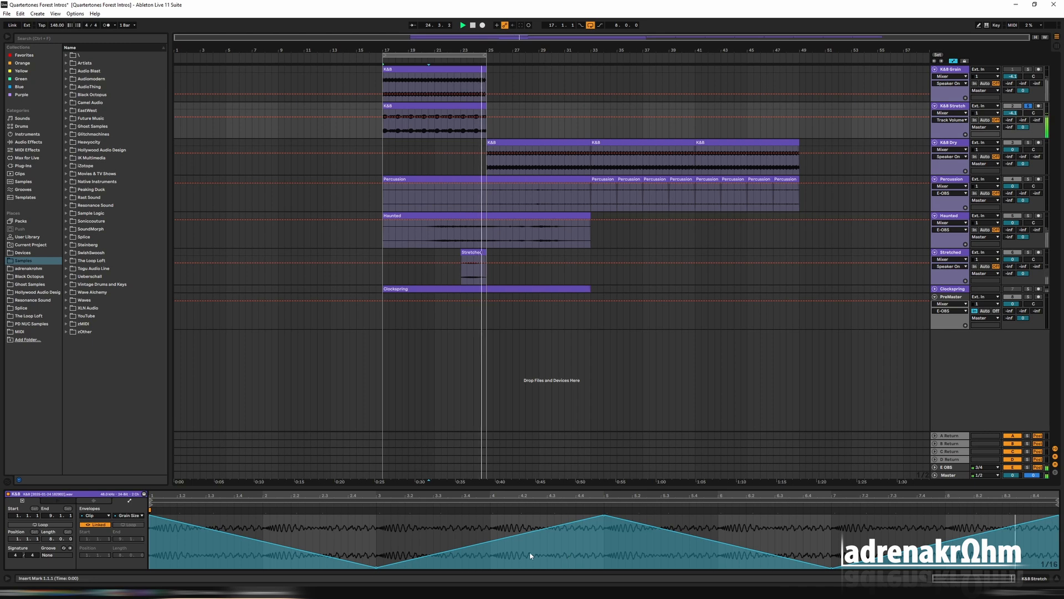
Step: Draw a Flux envelope rising from 0% at the clip start to 100% at bar 5 and falling to 0% at the end
{"action": "left_click", "coordinate": [126, 517]}
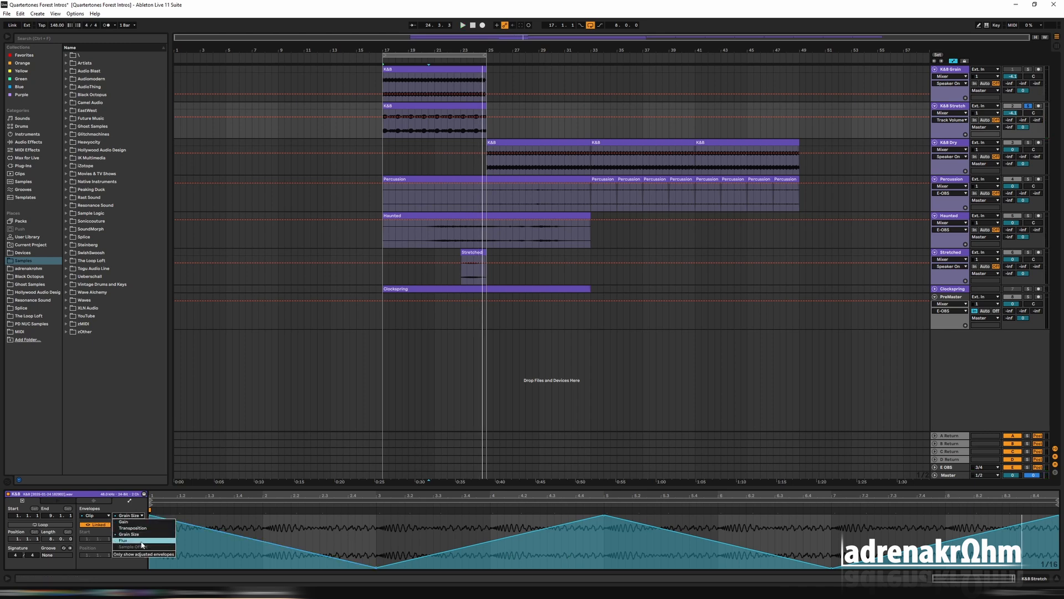
{"action": "left_click", "coordinate": [124, 540]}
{"action": "key", "text": "space"}
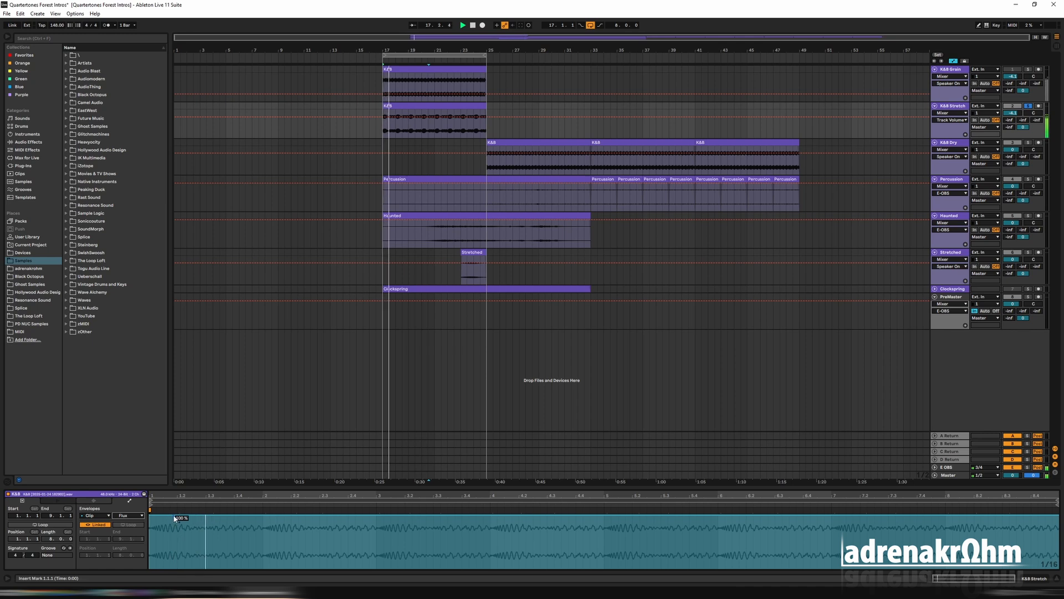
{"action": "left_click_drag", "start_coordinate": [173, 516], "coordinate": [158, 569]}
{"action": "left_click", "coordinate": [604, 515]}
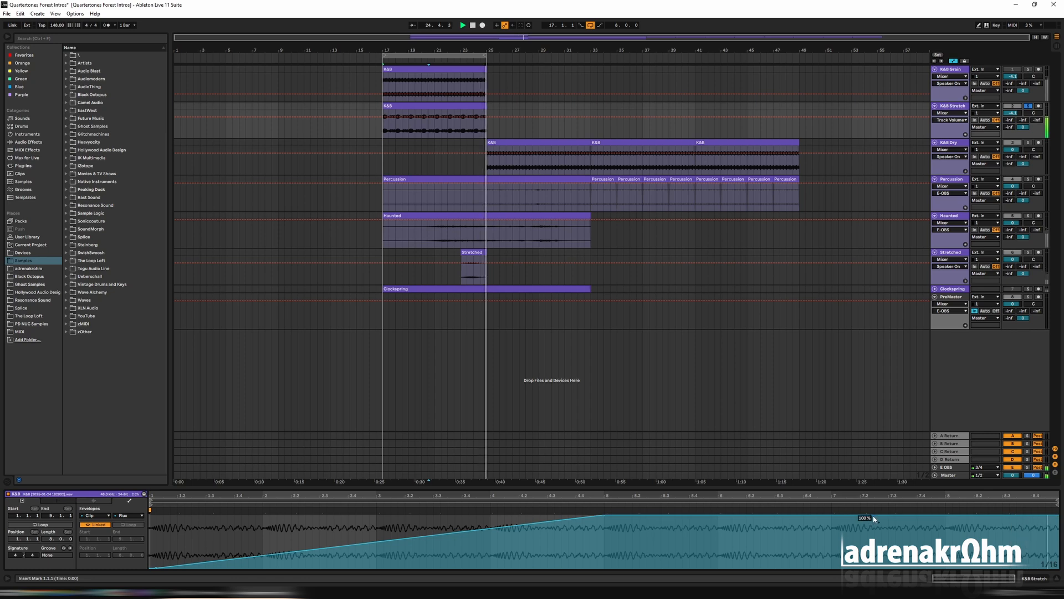
{"action": "left_click_drag", "start_coordinate": [872, 515], "coordinate": [1058, 567]}
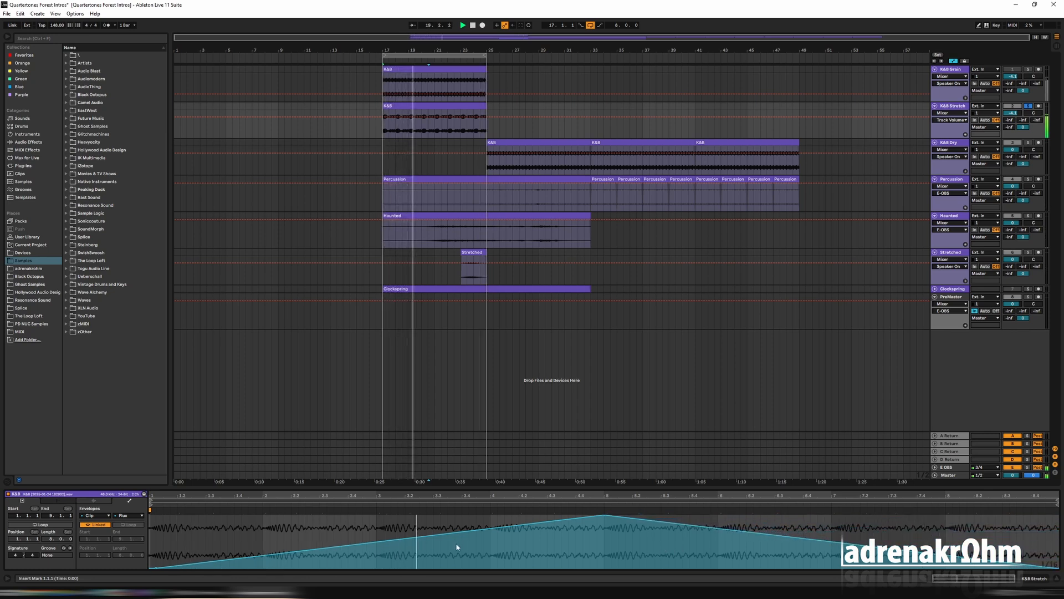
Step: Reshape the Flux envelope with a peak of about 73% midway through bar 2, dips at bar 3 and just before bar 6, and another peak midway through bar 7
{"action": "left_click_drag", "start_coordinate": [406, 538], "coordinate": [319, 529]}
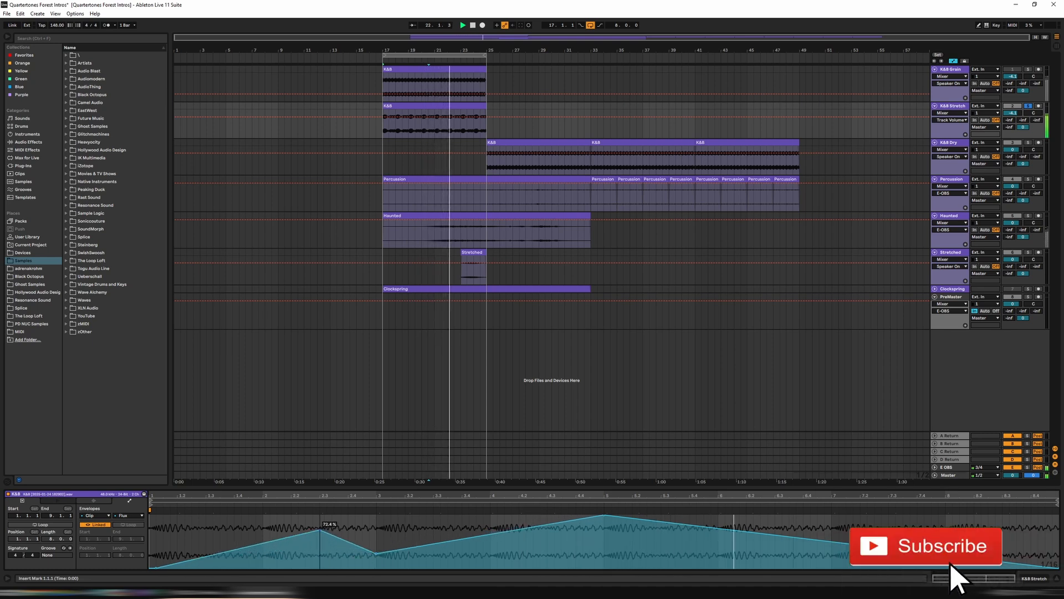
{"action": "left_click_drag", "start_coordinate": [734, 530], "coordinate": [742, 542]}
{"action": "left_click", "coordinate": [732, 532]}
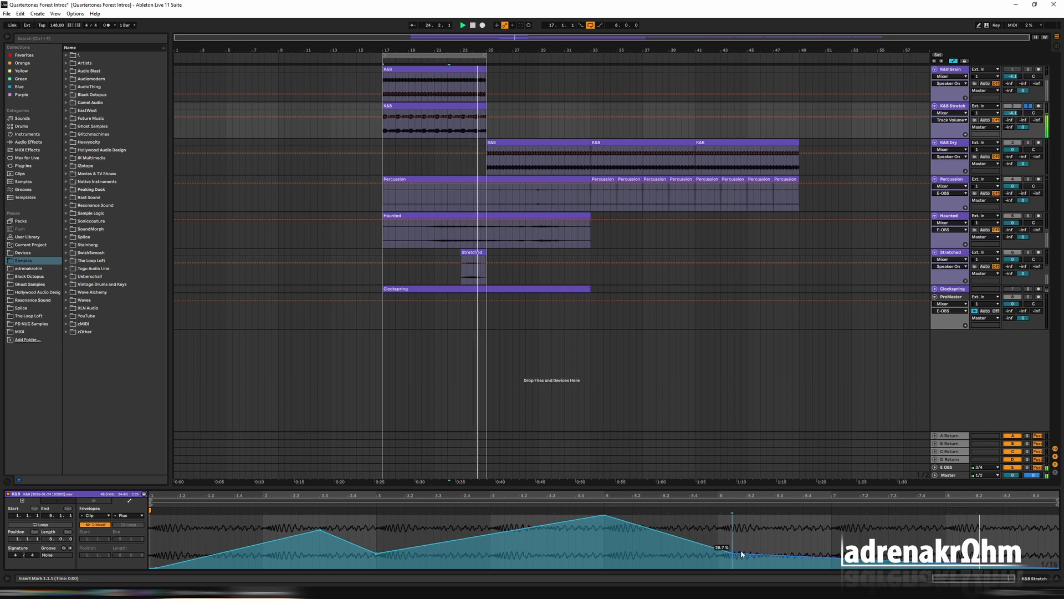
{"action": "left_click", "coordinate": [782, 556]}
{"action": "left_click_drag", "start_coordinate": [881, 559], "coordinate": [881, 530]}
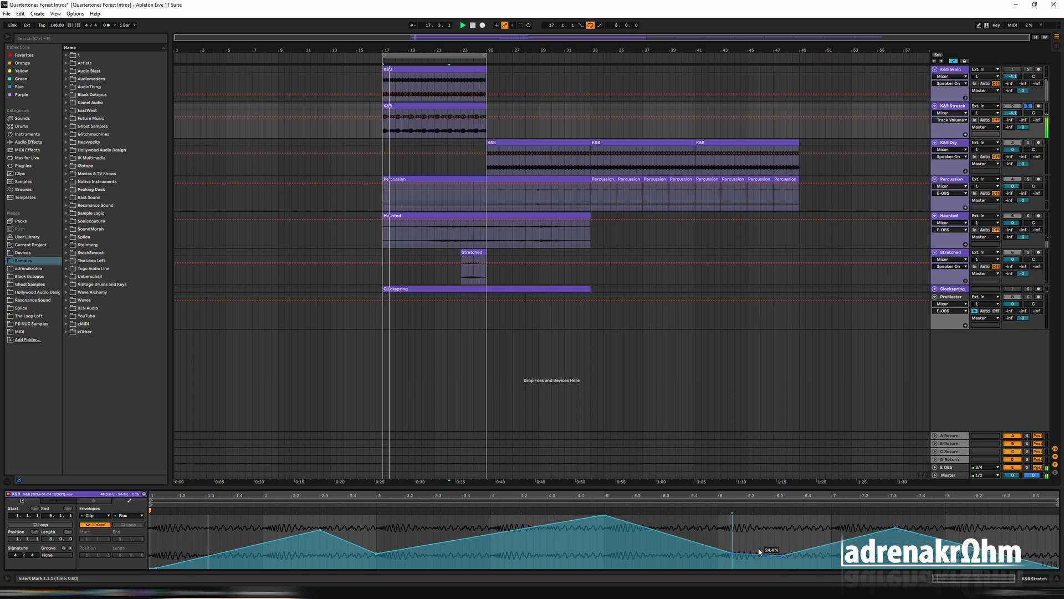
{"action": "left_click_drag", "start_coordinate": [711, 547], "coordinate": [704, 563]}
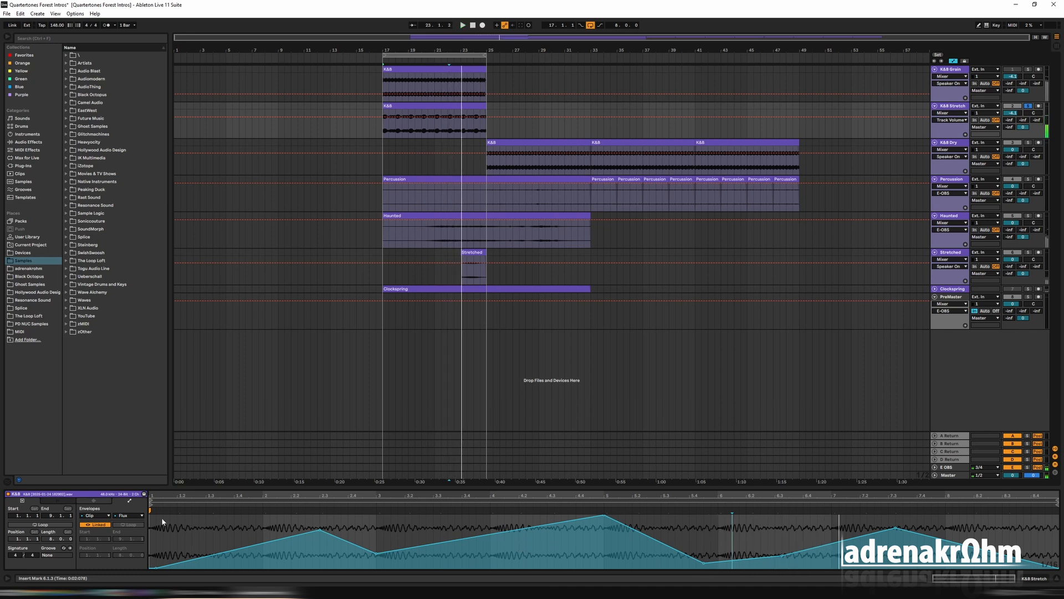
Step: Show the K&B Stretch clip's Transposition envelope enlarged and dip it to about -5 semitones at bar 3, with 0 at bars 2 and 4
{"action": "left_click", "coordinate": [142, 533]}
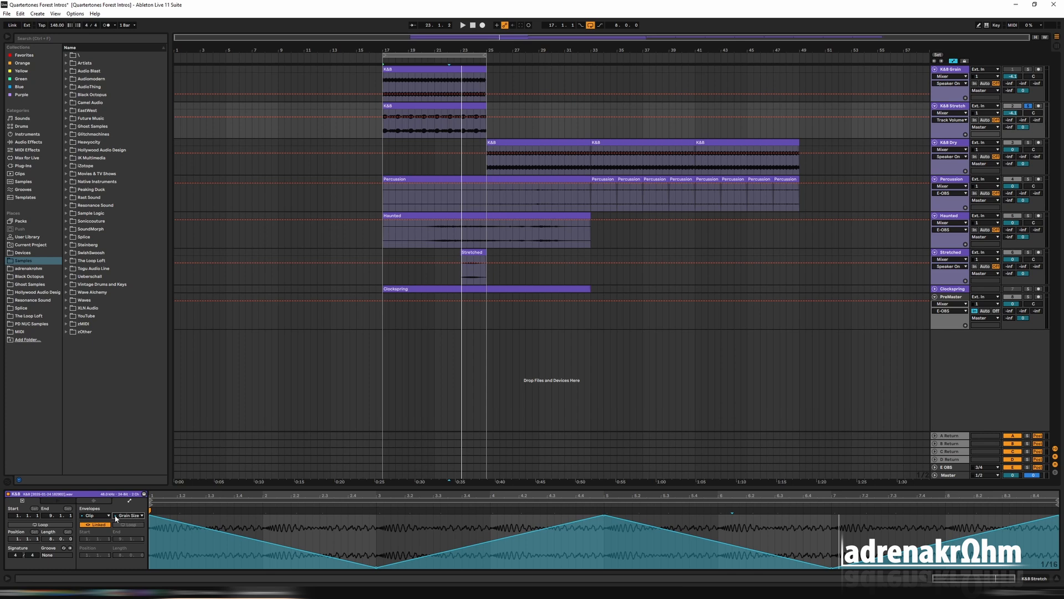
{"action": "left_click", "coordinate": [135, 517]}
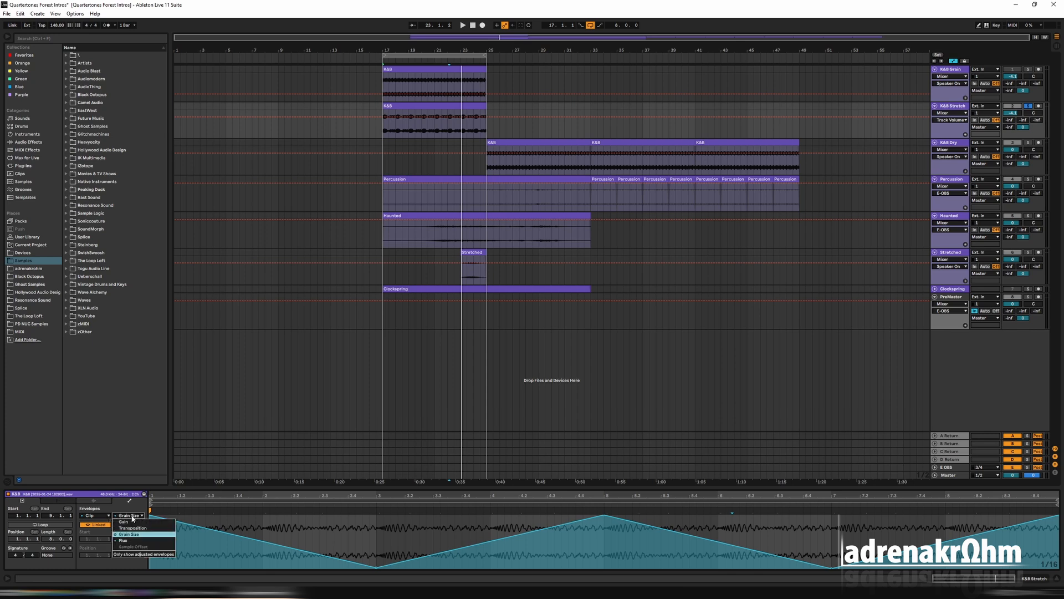
{"action": "left_click", "coordinate": [133, 528]}
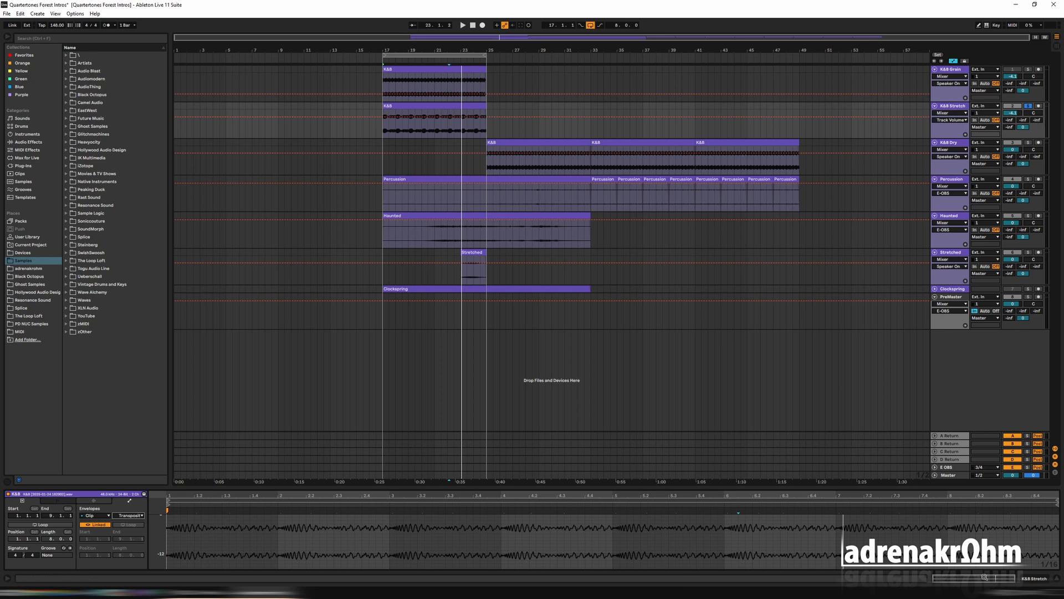
{"action": "left_click_drag", "start_coordinate": [222, 487], "coordinate": [216, 436]}
{"action": "scroll", "coordinate": [231, 495], "scroll_direction": "up", "scroll_amount": 4}
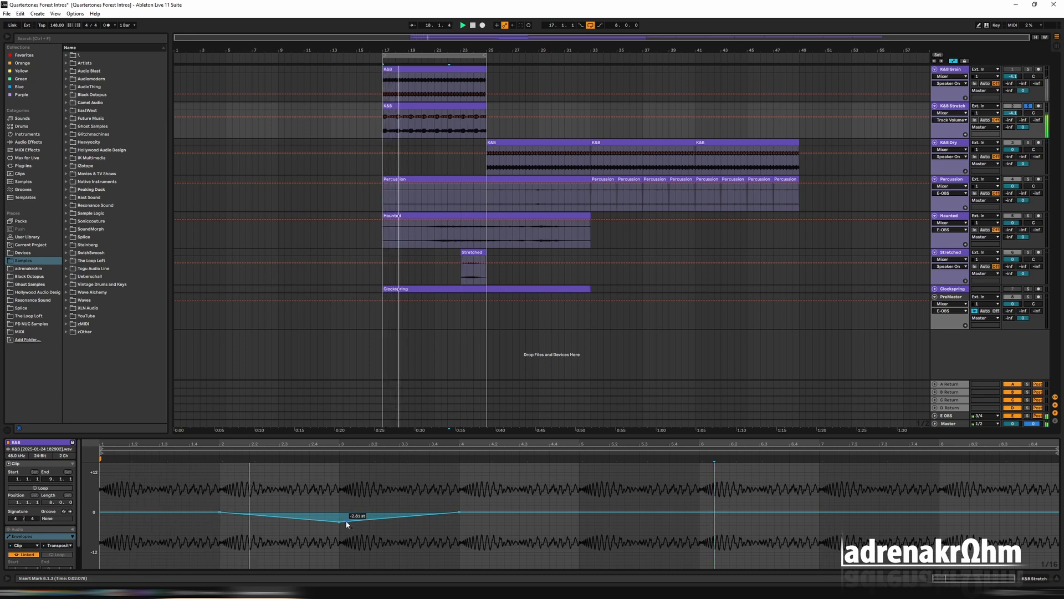
{"action": "left_click_drag", "start_coordinate": [347, 524], "coordinate": [340, 527]}
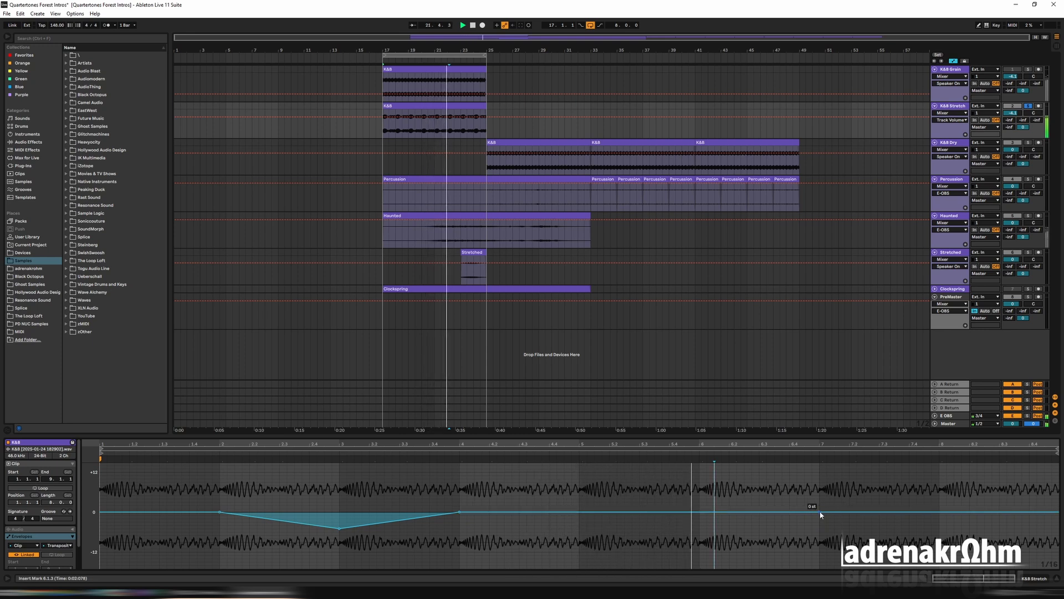
Step: Dip the Transposition envelope to about -5 semitones at bar 7, return it to 0 at bar 8, and raise the clip end to about +2
{"action": "left_click_drag", "start_coordinate": [820, 511], "coordinate": [820, 516]}
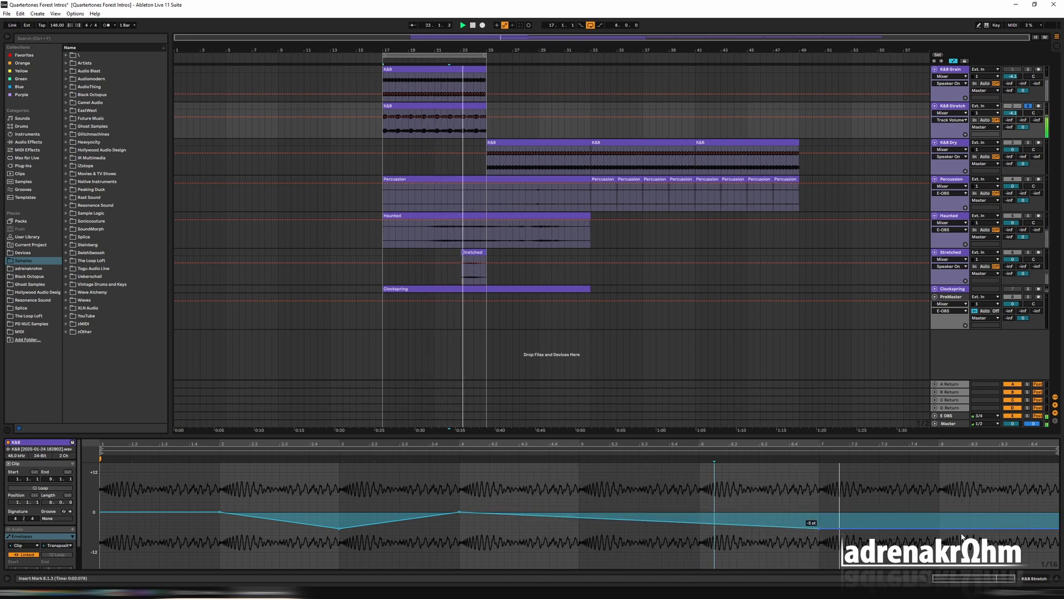
{"action": "left_click_drag", "start_coordinate": [1059, 528], "coordinate": [1059, 511]}
{"action": "left_click_drag", "start_coordinate": [943, 514], "coordinate": [942, 511]}
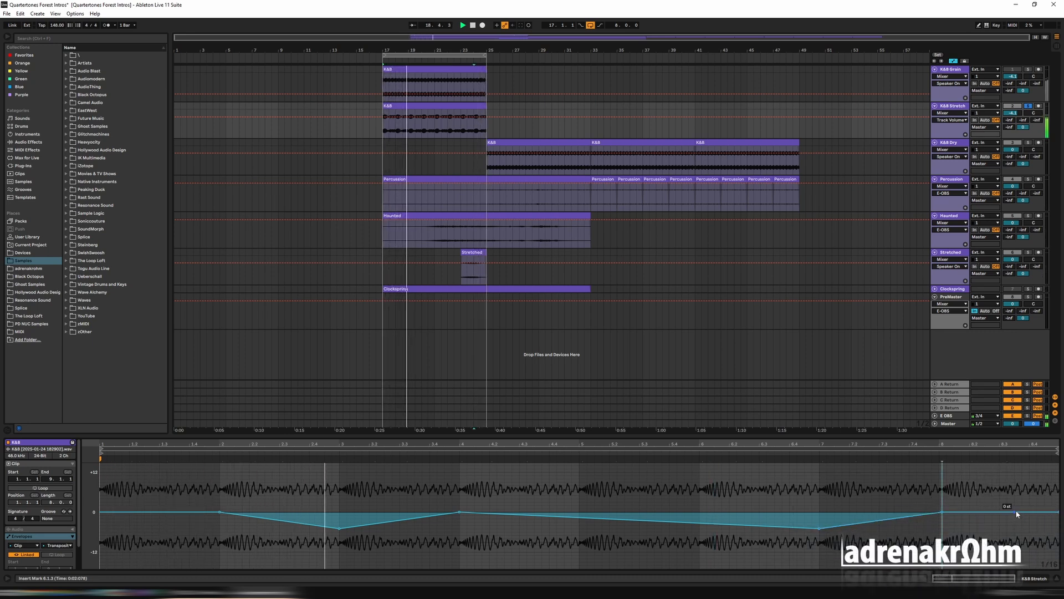
{"action": "left_click_drag", "start_coordinate": [1059, 511], "coordinate": [1059, 505]}
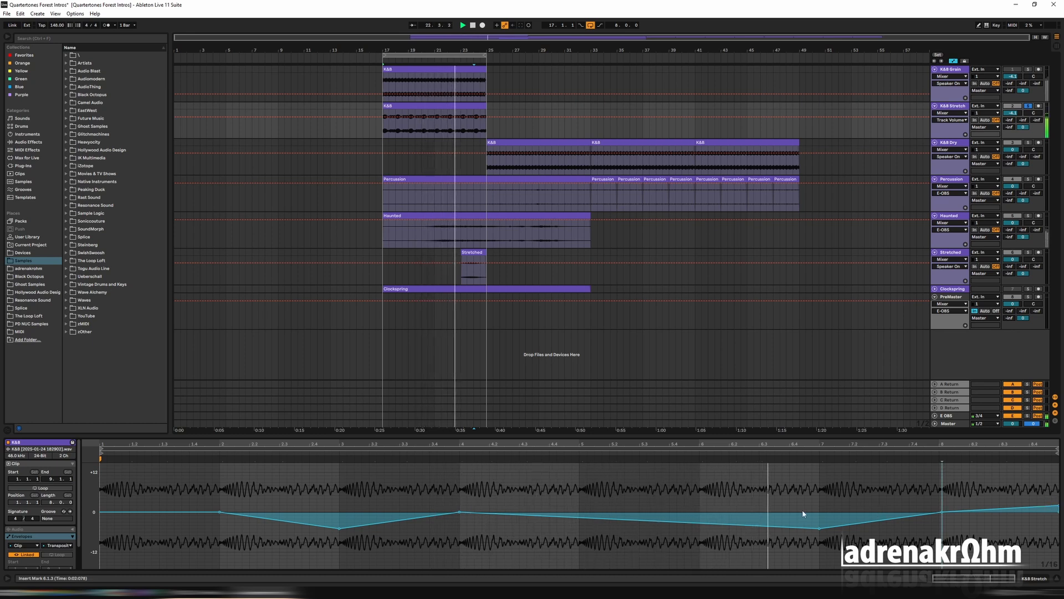
Step: Exaggerate the Transposition envelope to about -11 semitones at bar 7, -10 at bar 3, +4 midway through bar 8 and +10 at the end
{"action": "left_click_drag", "start_coordinate": [818, 531], "coordinate": [820, 548]}
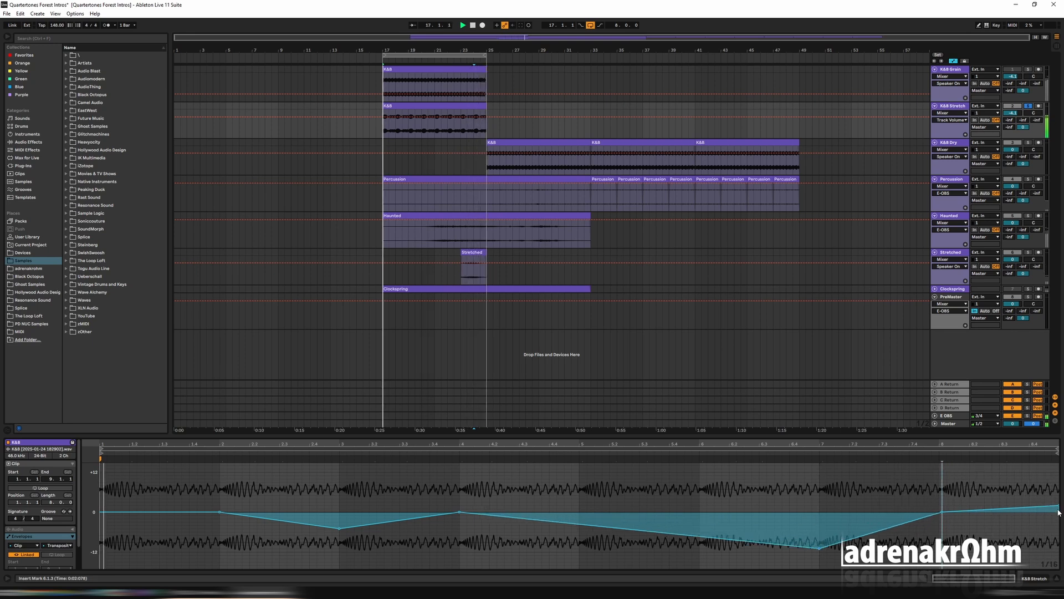
{"action": "left_click_drag", "start_coordinate": [1057, 510], "coordinate": [1057, 480]}
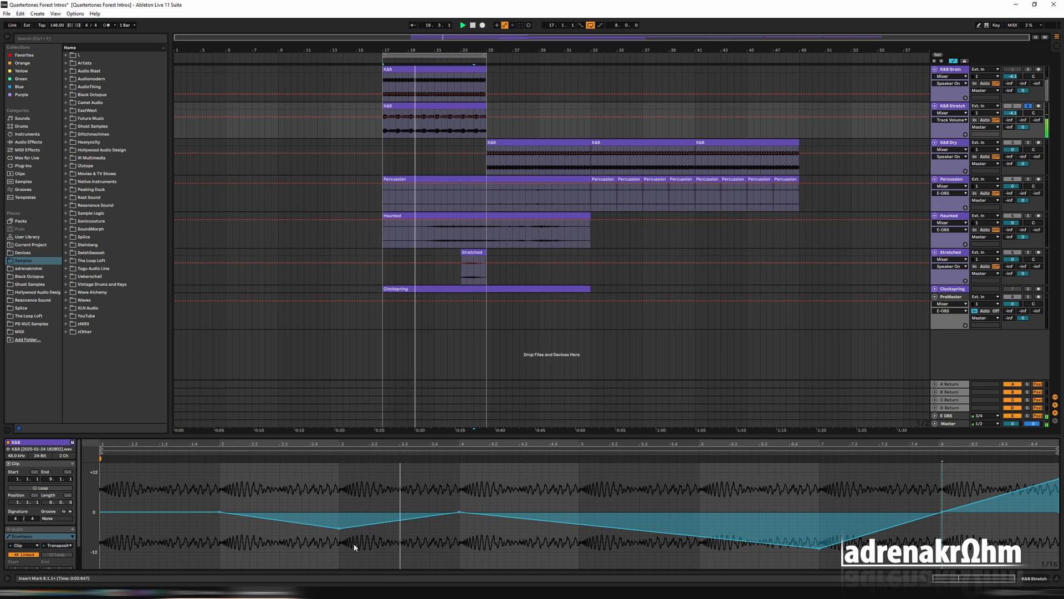
{"action": "left_click_drag", "start_coordinate": [340, 528], "coordinate": [339, 544]}
{"action": "mouse_move", "coordinate": [459, 511]}
{"action": "left_mouse_down"}
{"action": "mouse_move", "coordinate": [470, 538]}
{"action": "mouse_move", "coordinate": [459, 511]}
{"action": "left_mouse_up"}
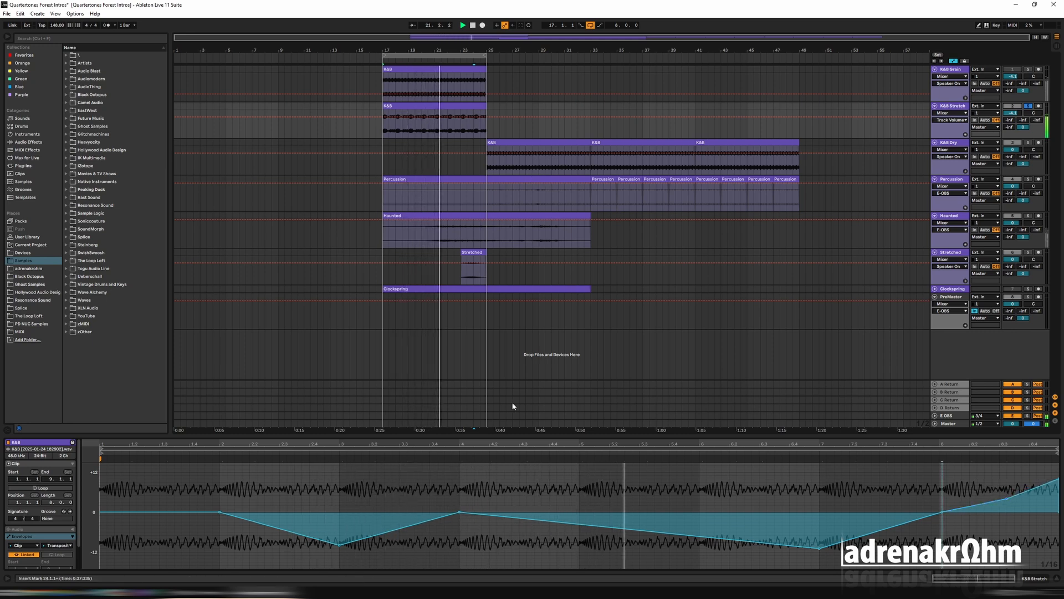
Step: Reshape the Grain Size envelope to about 16% late in bar 1, 78% at bar 4, 44% at bar 5, 25% before bar 6, and 73% mid-bar 6
{"action": "left_click", "coordinate": [57, 545]}
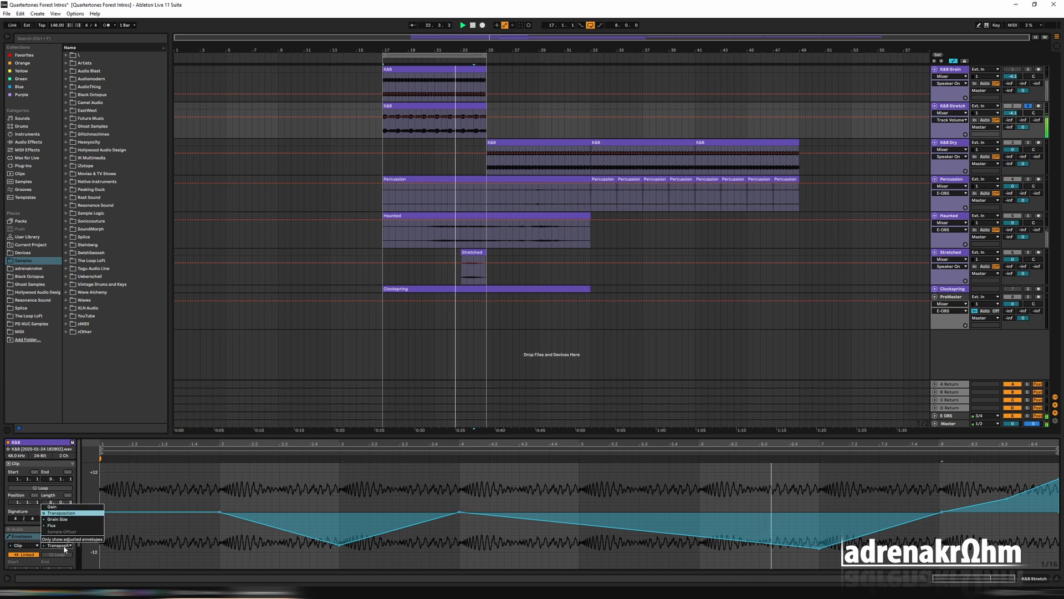
{"action": "left_click", "coordinate": [76, 527]}
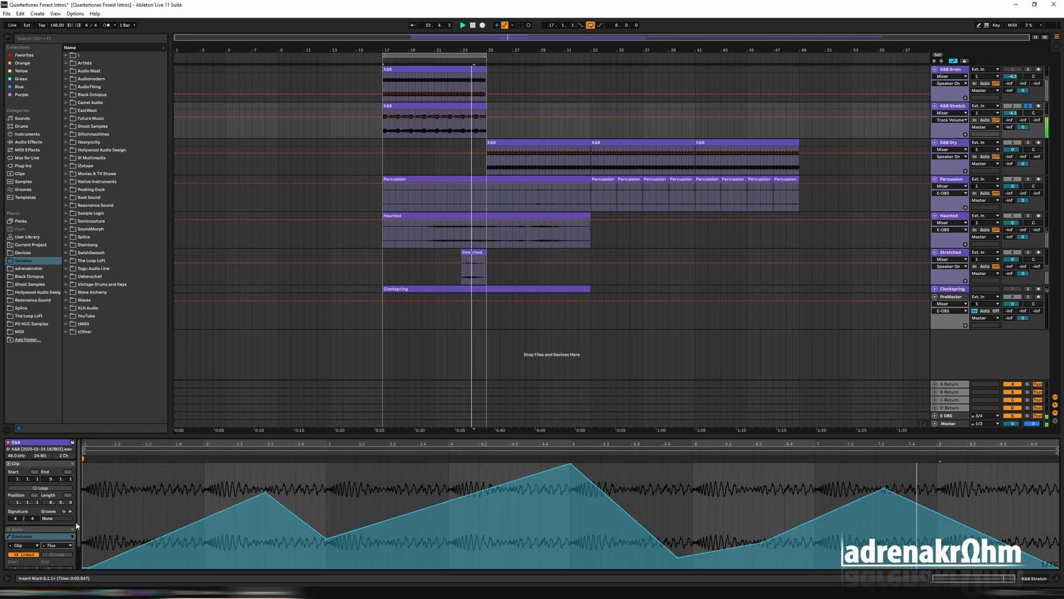
{"action": "left_click", "coordinate": [57, 545]}
{"action": "left_click", "coordinate": [65, 519]}
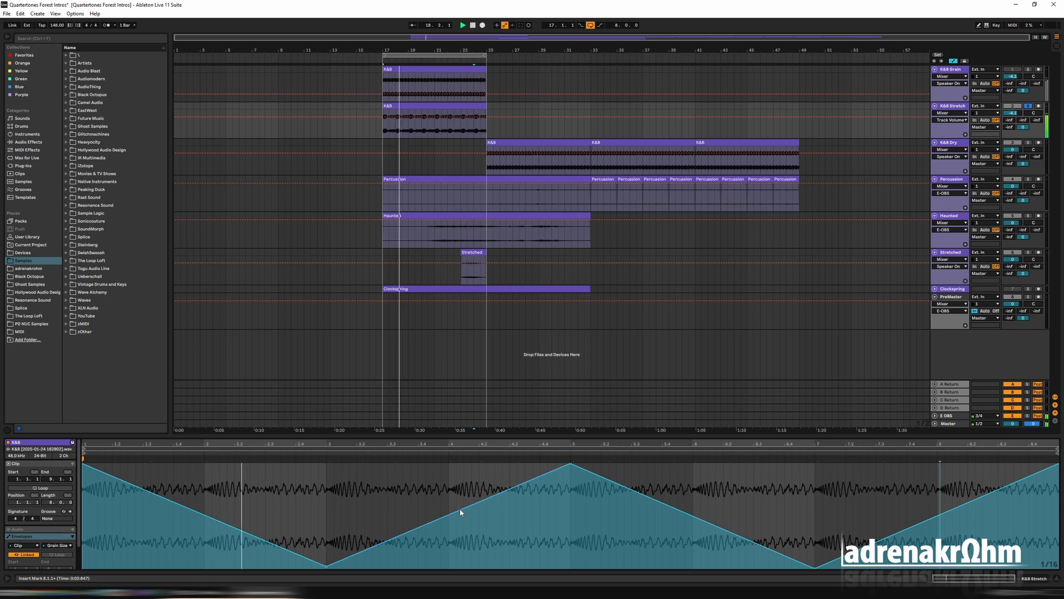
{"action": "left_click_drag", "start_coordinate": [450, 514], "coordinate": [450, 486]}
{"action": "left_click_drag", "start_coordinate": [571, 463], "coordinate": [571, 522]}
{"action": "left_click_drag", "start_coordinate": [692, 545], "coordinate": [751, 491]}
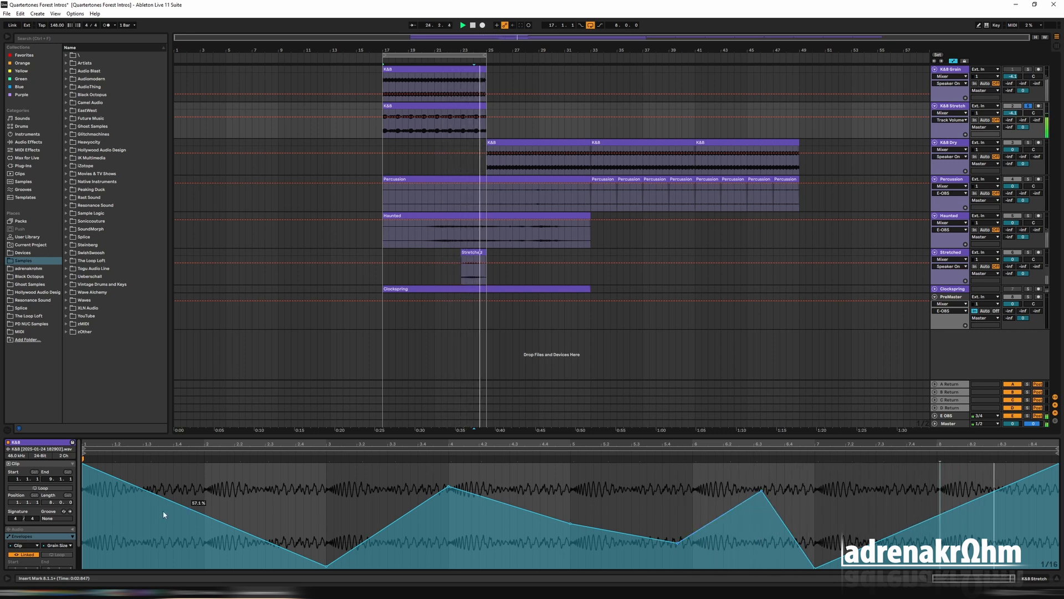
{"action": "left_click_drag", "start_coordinate": [187, 508], "coordinate": [189, 552]}
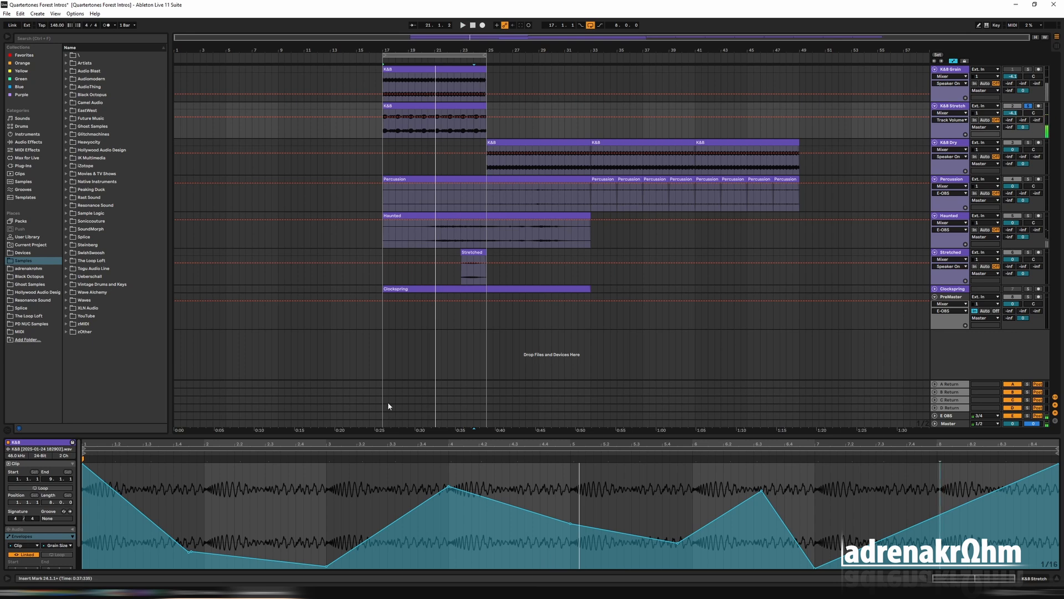
{"action": "key", "text": "space"}
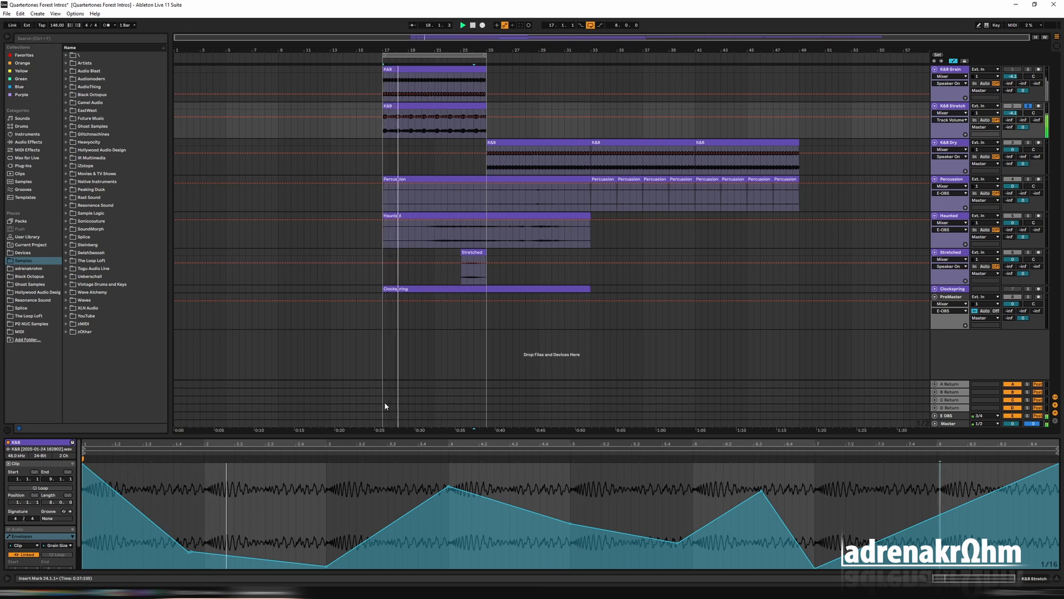
Step: Reshape the Transposition envelope to fall from 0 at the start to about -7 semitones at bar 2, and move the bar 4 peak to -4 at bar 5
{"action": "left_click", "coordinate": [62, 548]}
{"action": "left_click", "coordinate": [59, 529]}
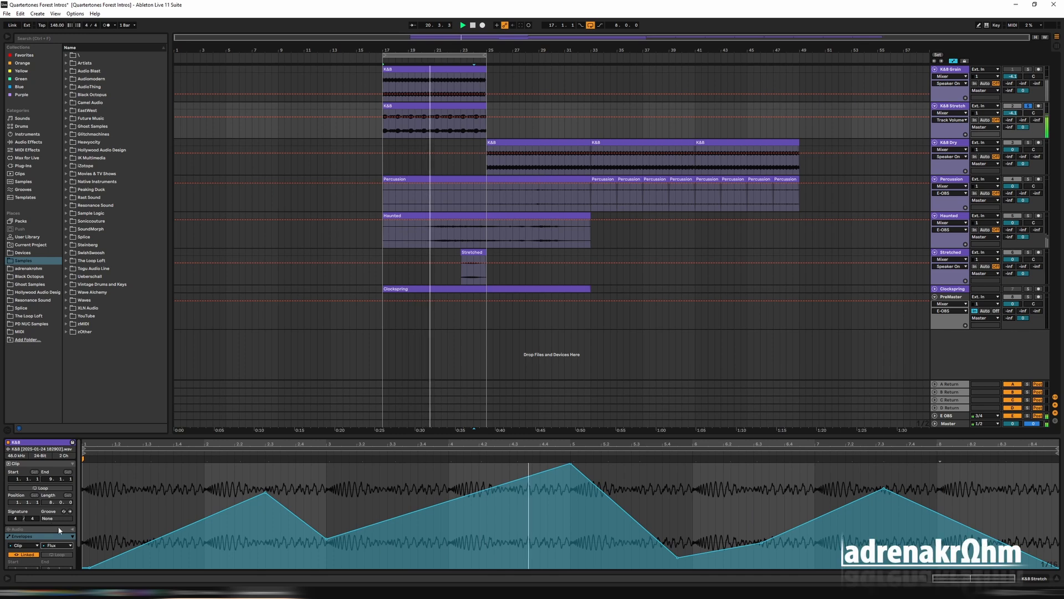
{"action": "left_click", "coordinate": [62, 545]}
{"action": "left_click", "coordinate": [60, 512]}
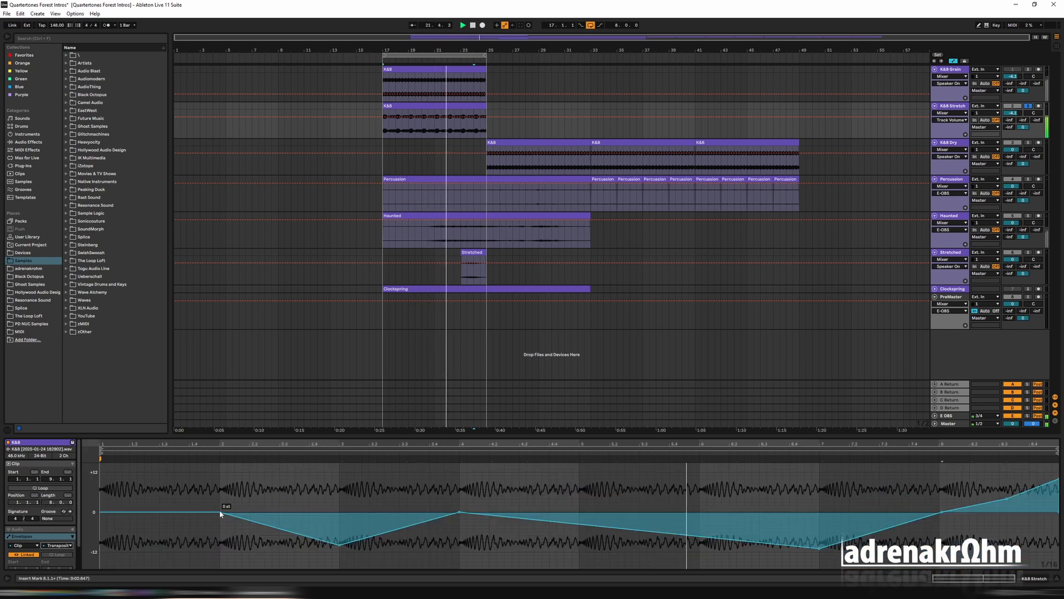
{"action": "left_click_drag", "start_coordinate": [217, 511], "coordinate": [185, 534]}
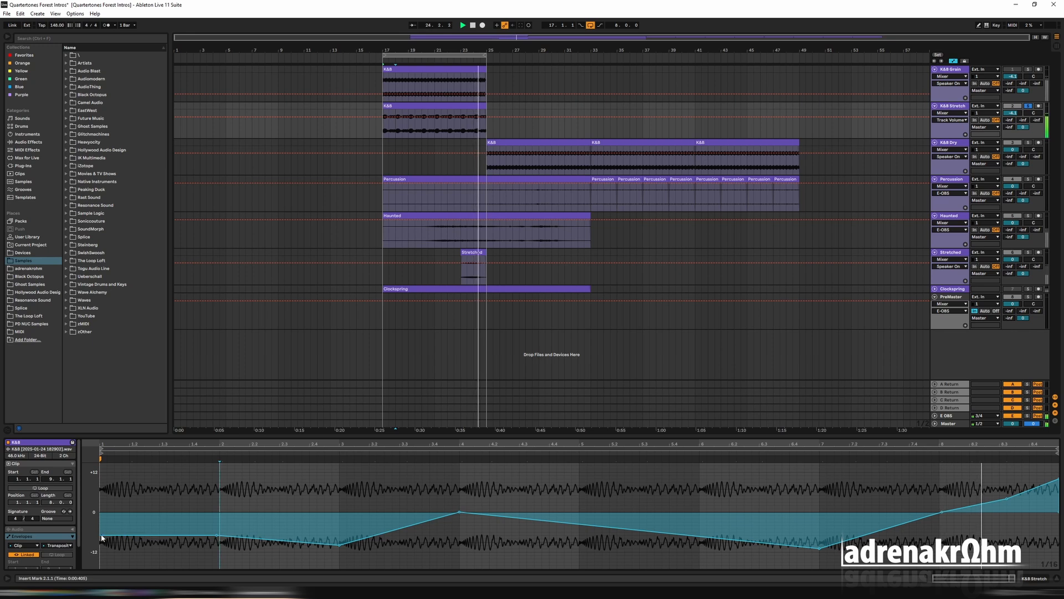
{"action": "left_click_drag", "start_coordinate": [100, 535], "coordinate": [102, 512]}
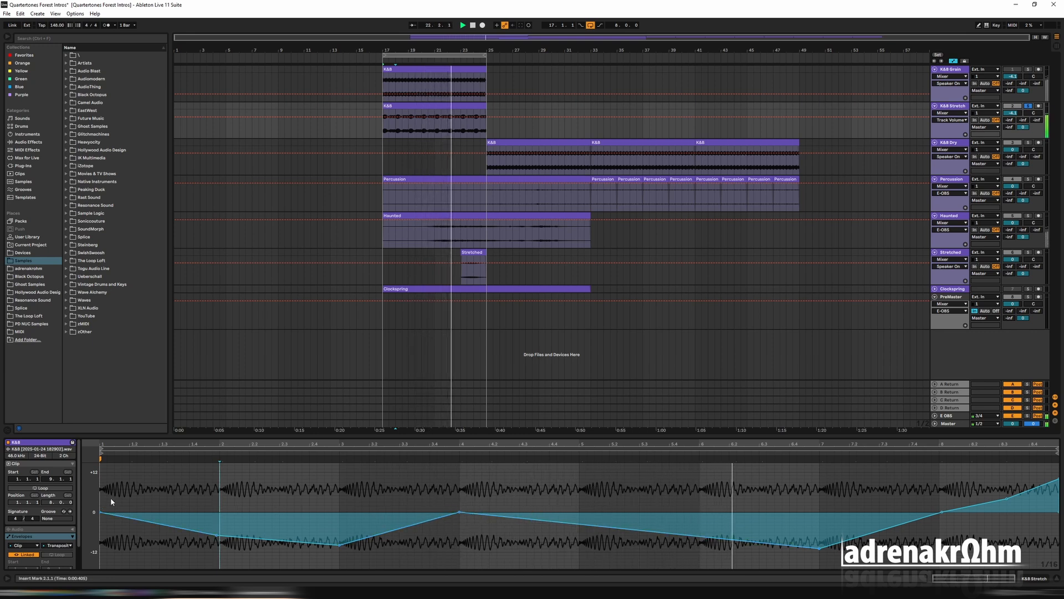
{"action": "left_click_drag", "start_coordinate": [461, 512], "coordinate": [472, 521]}
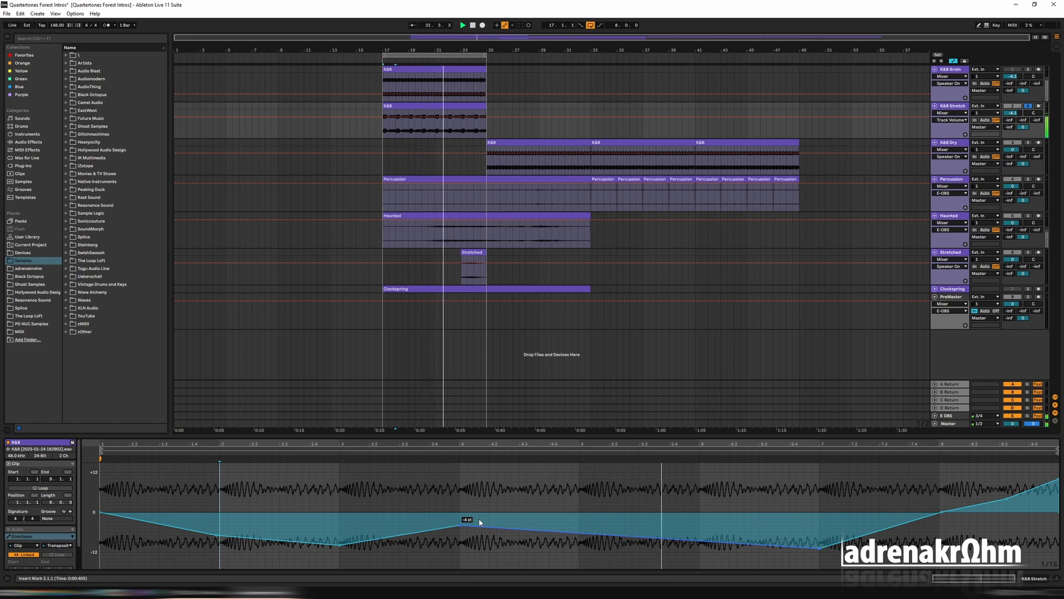
{"action": "left_click_drag", "start_coordinate": [480, 522], "coordinate": [586, 522]}
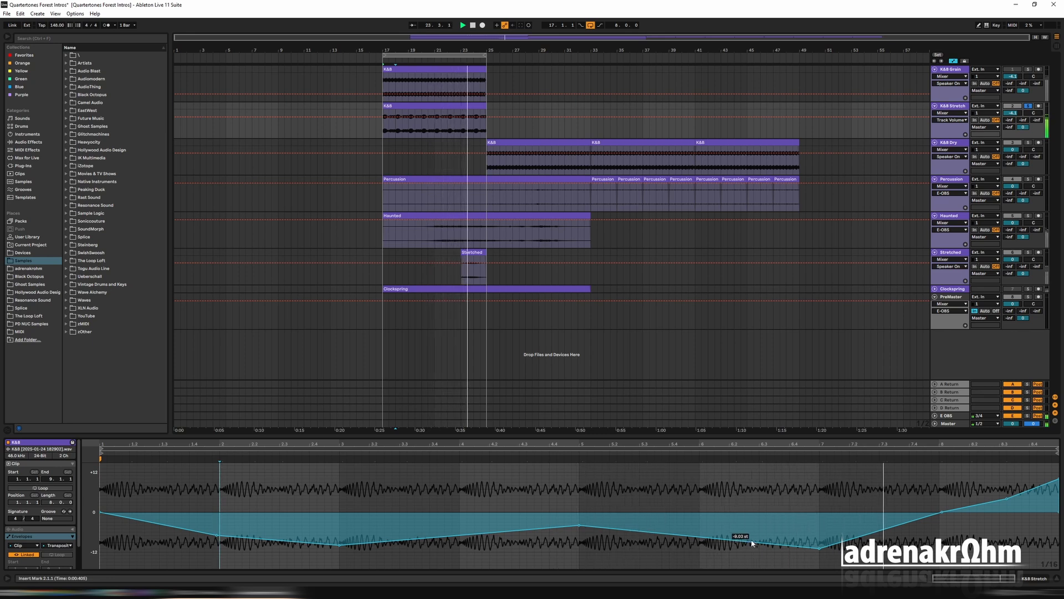
Step: Raise the Grain Size envelope to about 73% at bar 5 and 34% at bar 7 while playing the clip
{"action": "left_click", "coordinate": [60, 545]}
{"action": "left_click", "coordinate": [77, 523]}
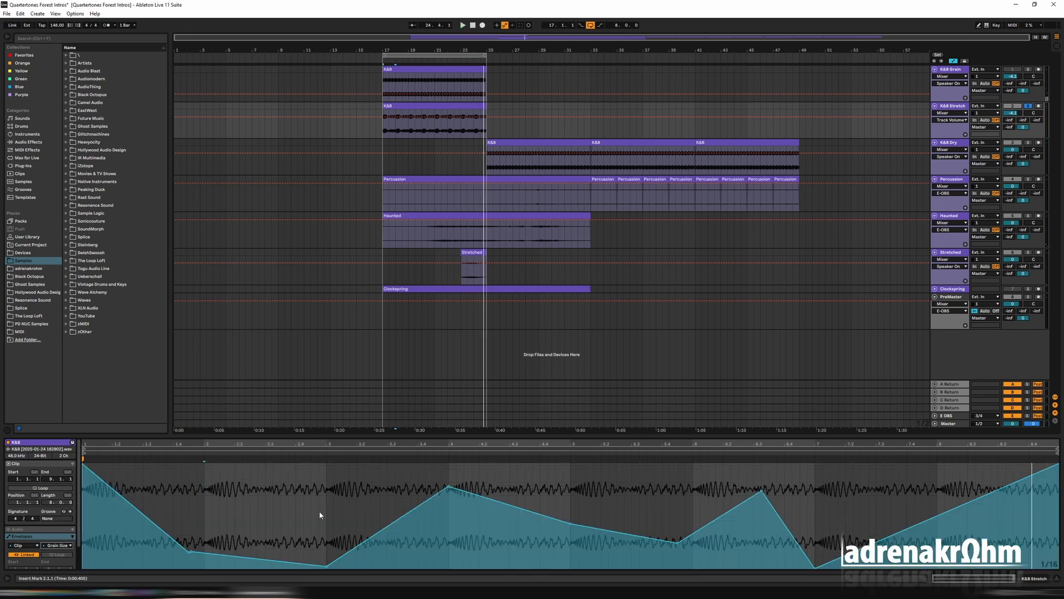
{"action": "left_click_drag", "start_coordinate": [571, 526], "coordinate": [571, 498]}
{"action": "key", "text": "space"}
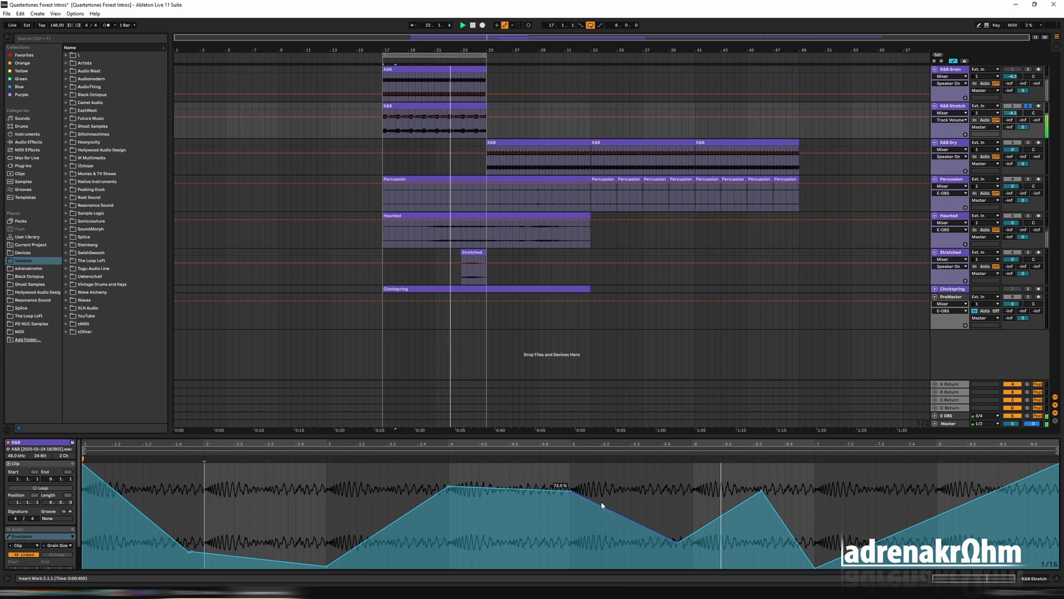
{"action": "left_click_drag", "start_coordinate": [814, 567], "coordinate": [813, 532]}
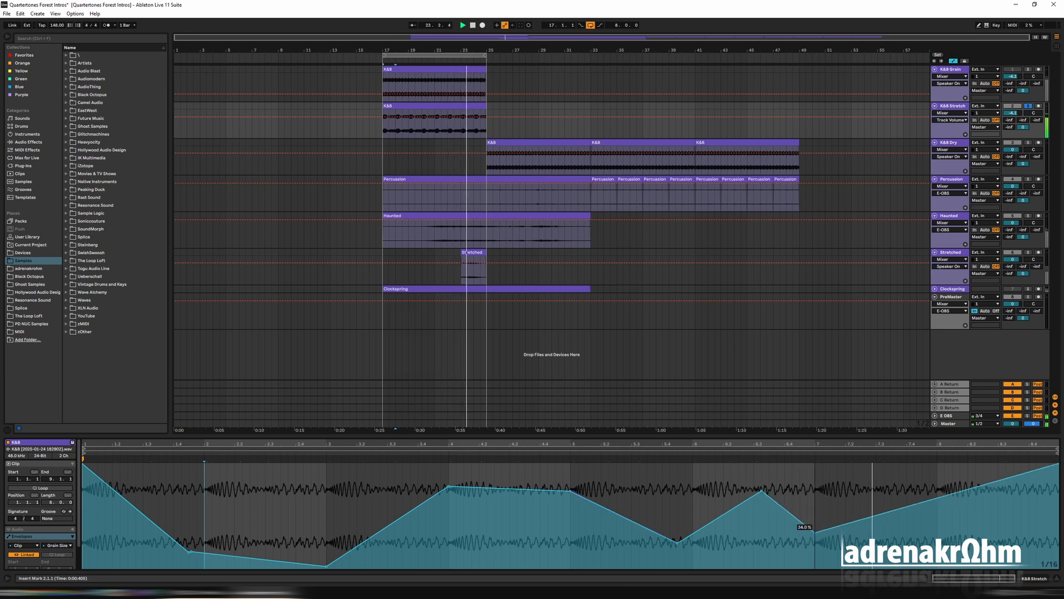
Step: Adjust the Flux envelope to about 24% at bar 2, 53% midway through bar 2, 73% at bar 5, and 51% at the clip end
{"action": "left_click", "coordinate": [63, 545]}
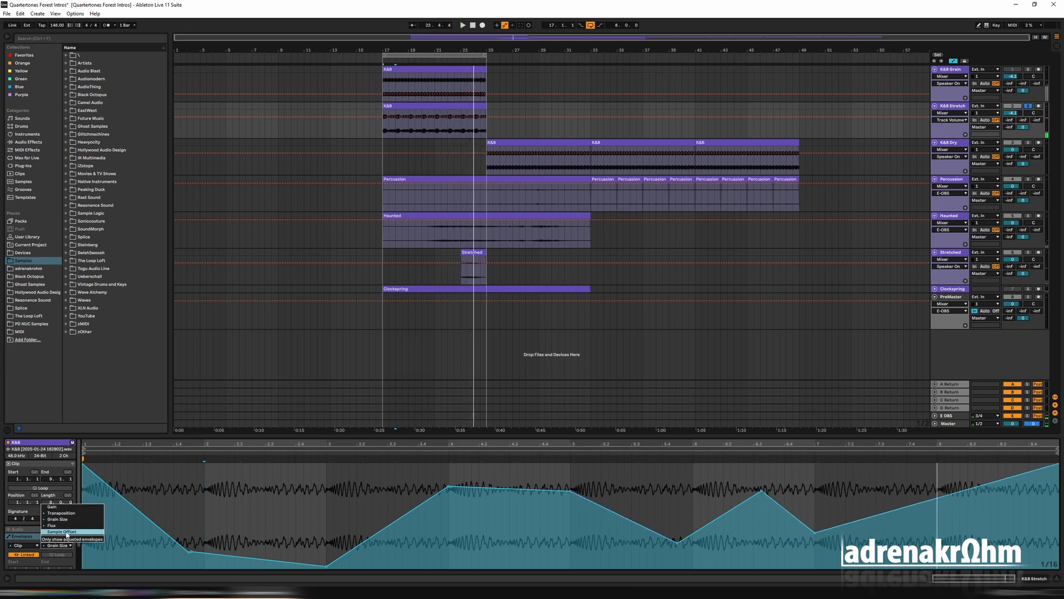
{"action": "left_click", "coordinate": [67, 526]}
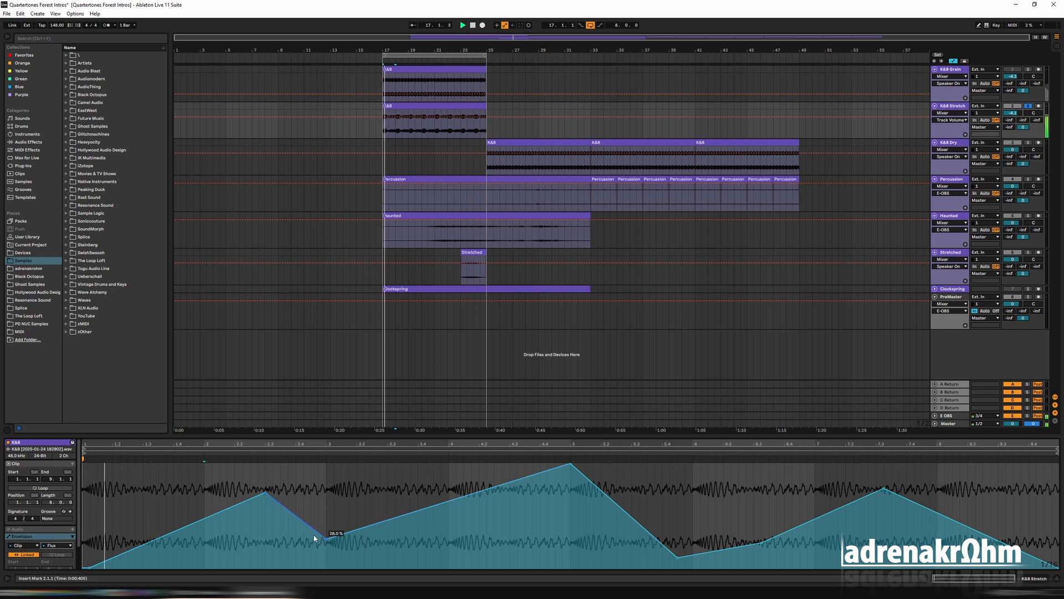
{"action": "left_click_drag", "start_coordinate": [215, 516], "coordinate": [214, 544]}
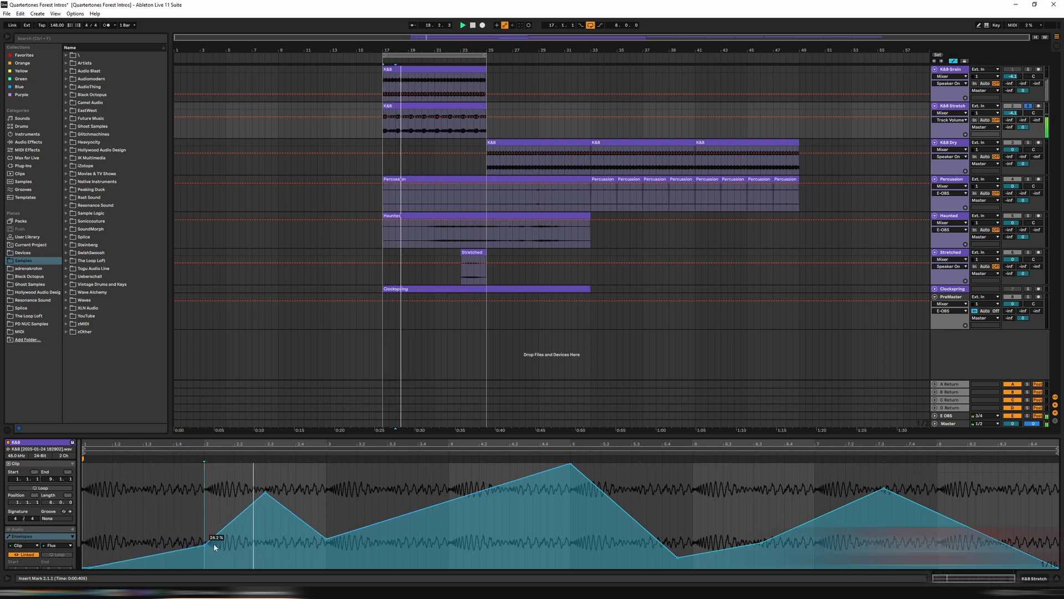
{"action": "left_click_drag", "start_coordinate": [266, 492], "coordinate": [267, 511]}
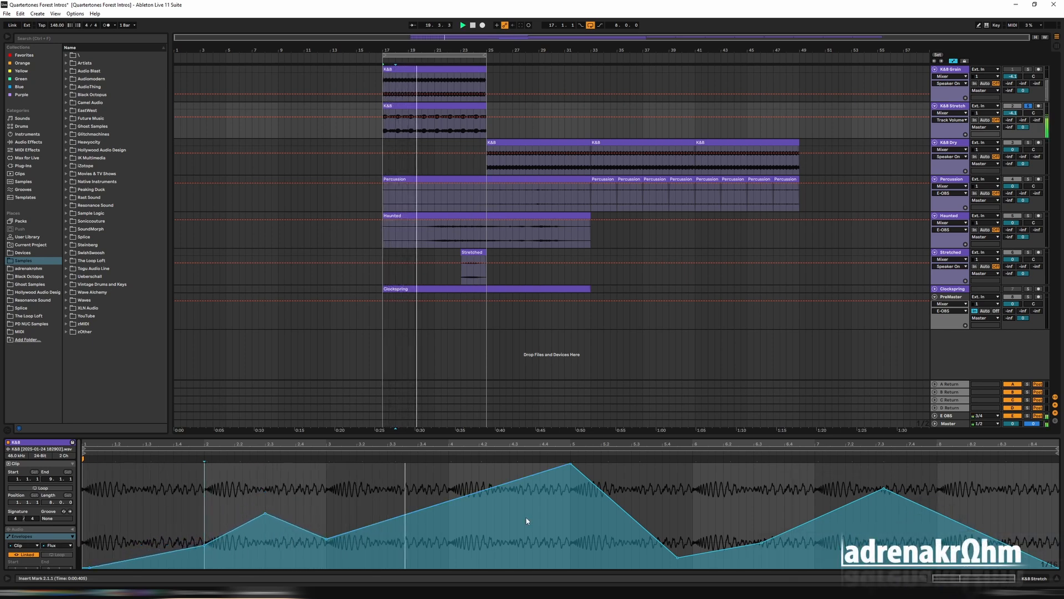
{"action": "left_click_drag", "start_coordinate": [571, 463], "coordinate": [570, 491]}
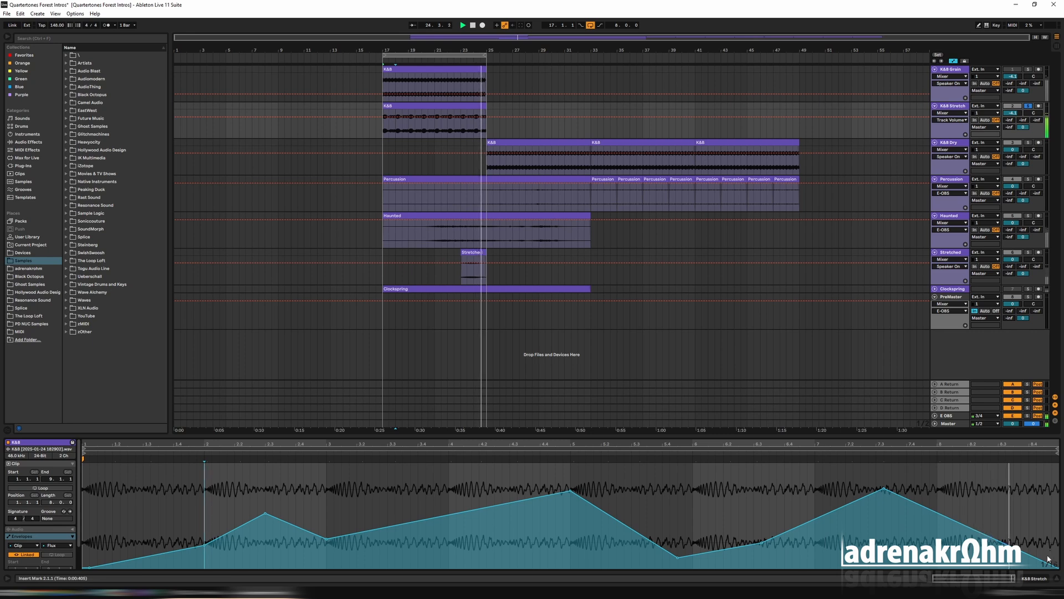
{"action": "left_click_drag", "start_coordinate": [1056, 565], "coordinate": [1056, 513]}
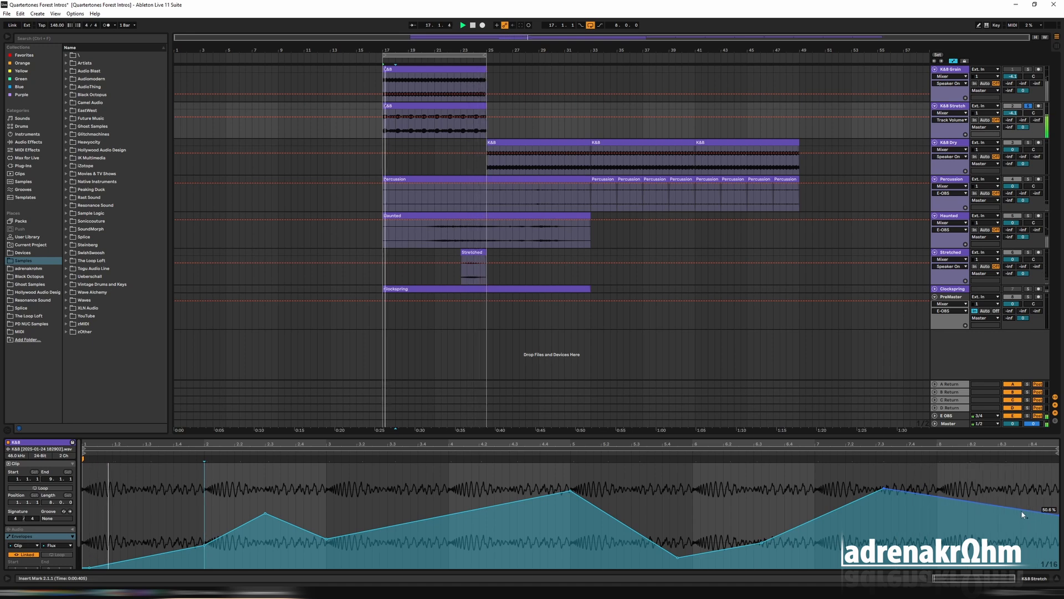
Step: Extend the arrangement loop to 16 bars, move it to start at bar 24, and play it with K&B Dry also soloed
{"action": "left_click_drag", "start_coordinate": [484, 57], "coordinate": [586, 65]}
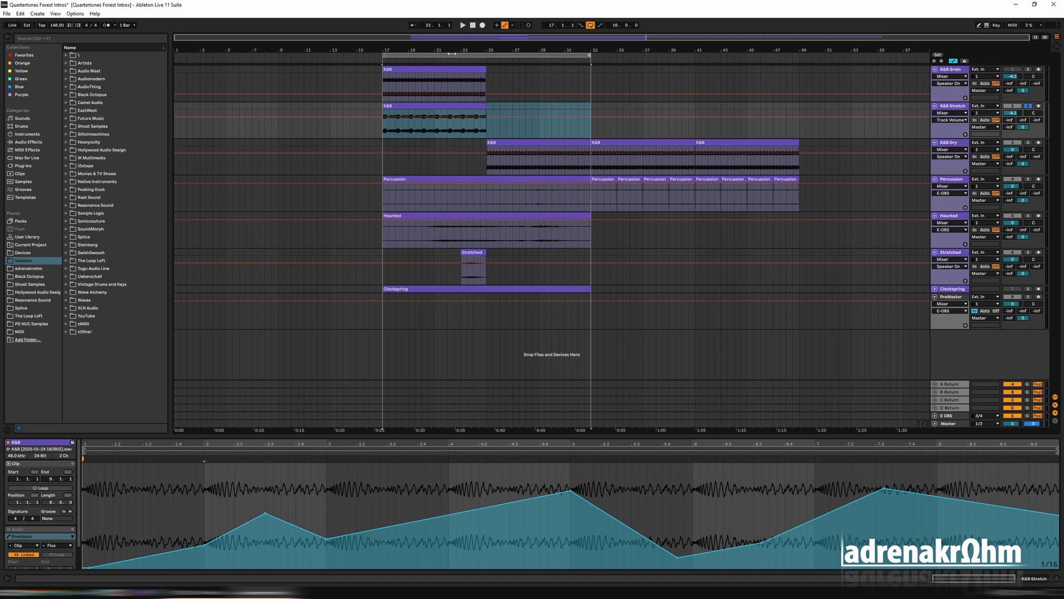
{"action": "left_click_drag", "start_coordinate": [452, 53], "coordinate": [548, 61]}
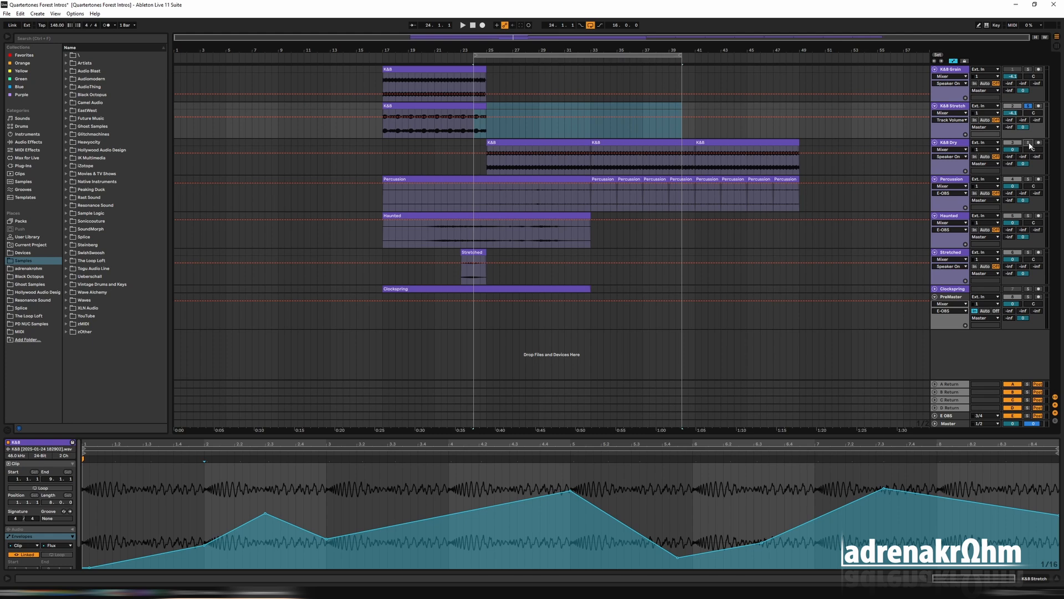
{"action": "left_click", "coordinate": [540, 55]}
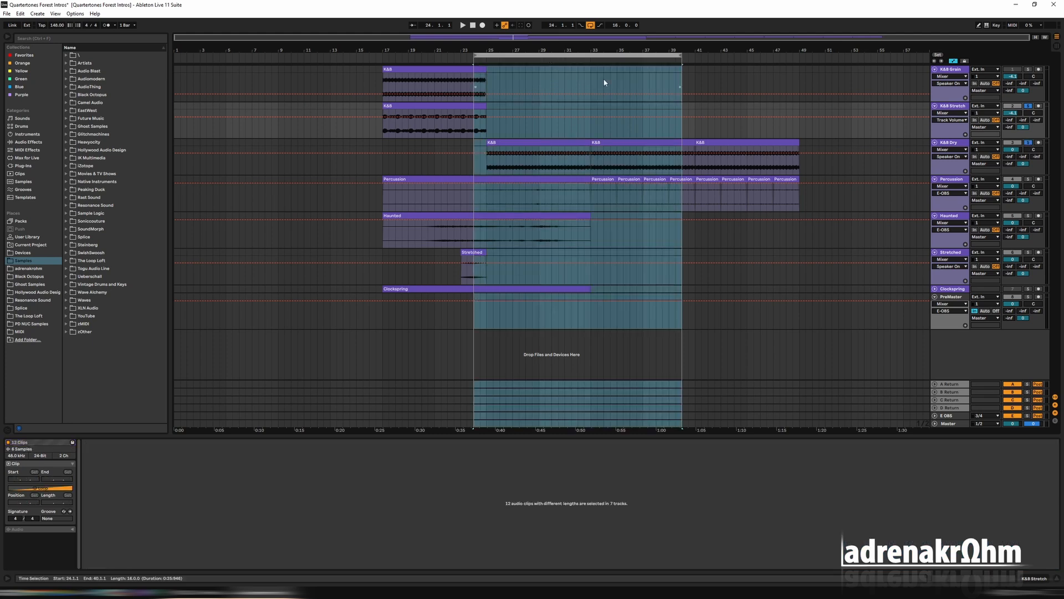
{"action": "key", "text": "space"}
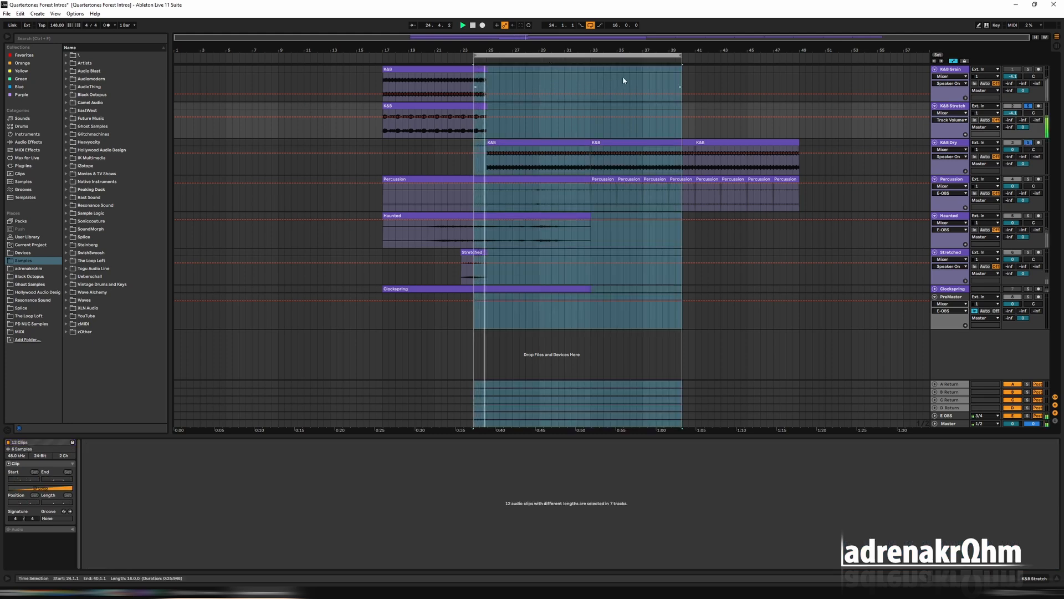
Step: Move the 16-bar loop to start at bar 17 and select the K&B Stretch clip
{"action": "left_click_drag", "start_coordinate": [553, 55], "coordinate": [462, 55]}
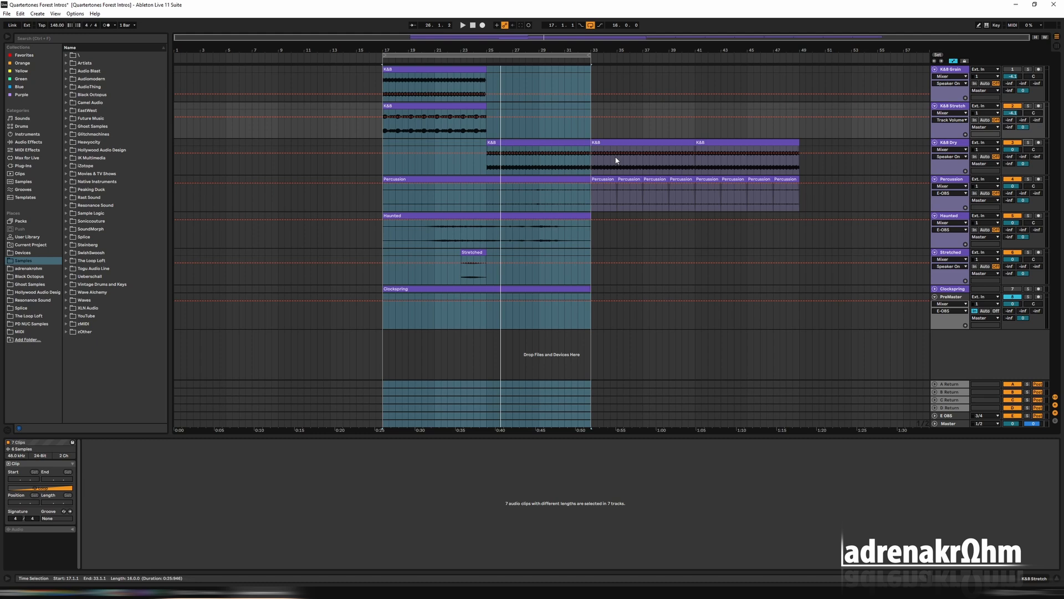
{"action": "left_click", "coordinate": [427, 107]}
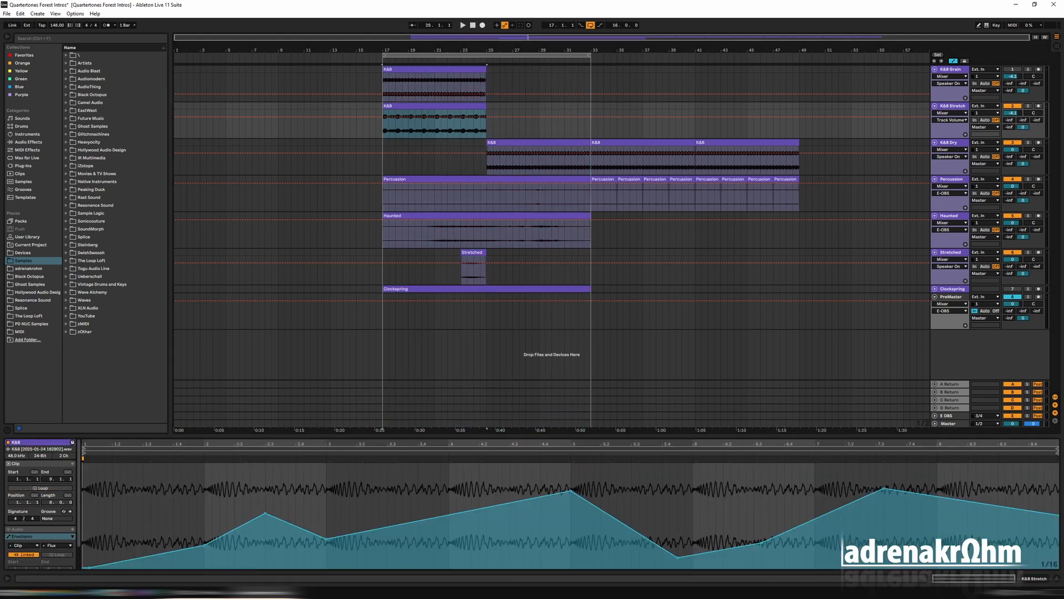